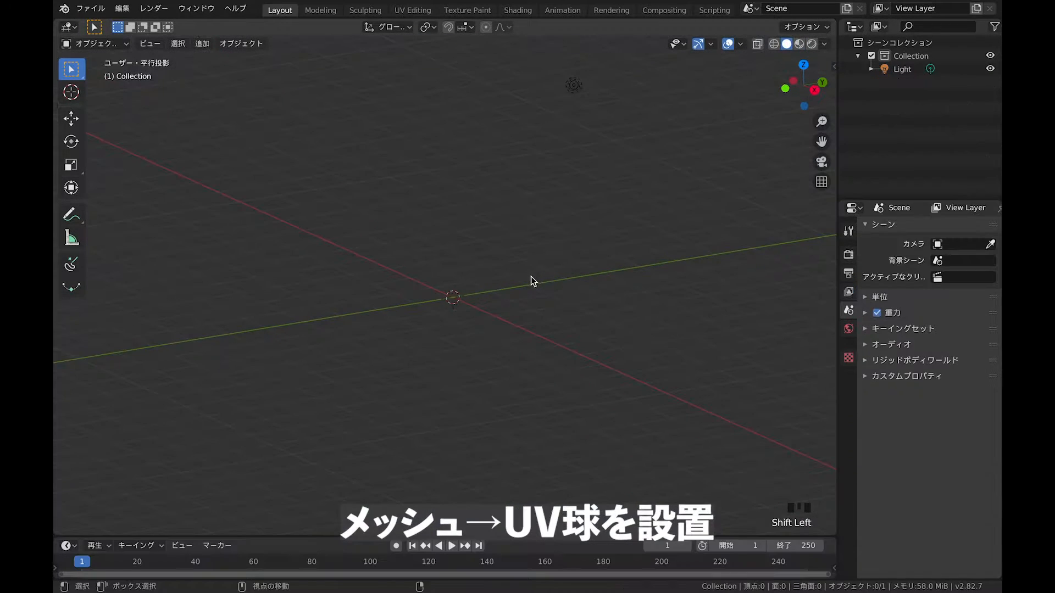
Step: Add a UV sphere and raise it along Z to about 1.76 m
middle_click_drag(530, 276, 453, 288, "shift")
key("shift+a")
mouse_move(428, 283)
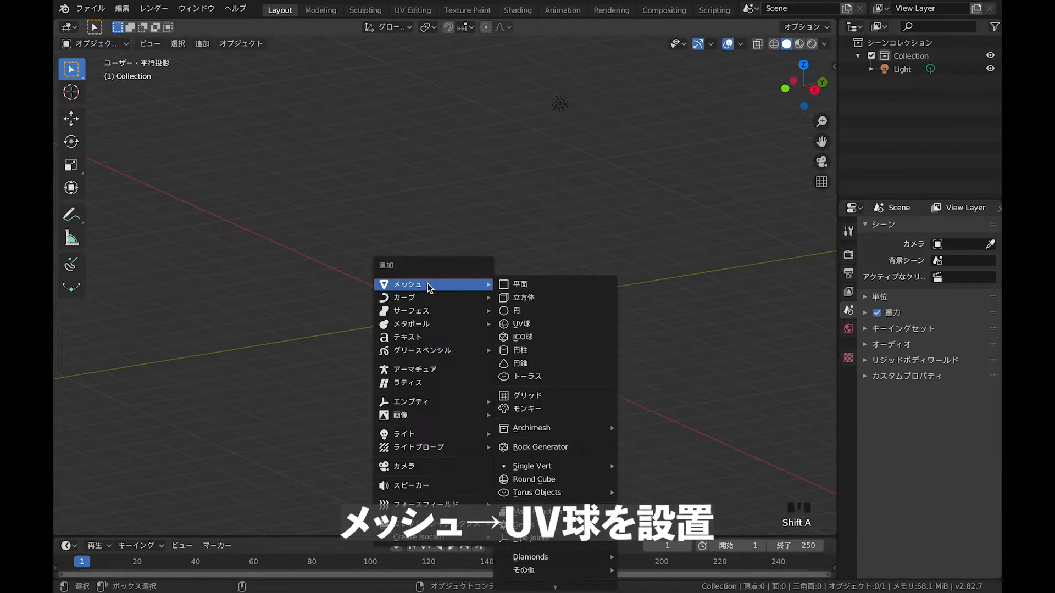
left_click(528, 321)
key("g")
key("z")
left_click(529, 263)
middle_click_drag(530, 265, 483, 272, "shift")
left_click_drag(483, 272, 389, 296, "shift")
left_click(439, 311, "shift")
mouse_move(467, 308)
middle_mouse_down()
mouse_move(445, 315)
mouse_move(487, 312)
middle_mouse_up()
middle_click_drag(487, 312, 494, 311, "shift")
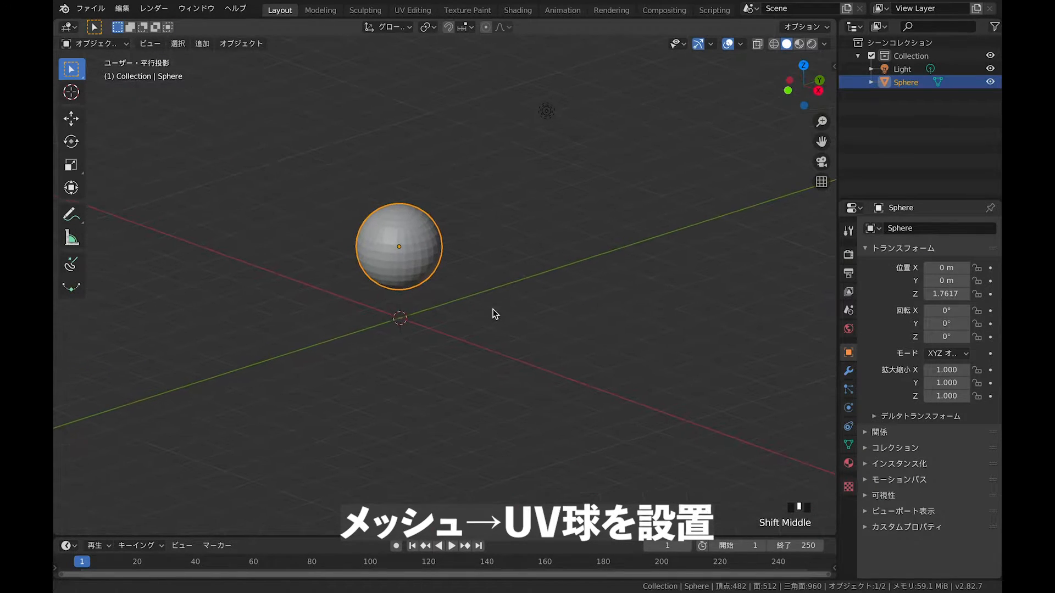
Step: Split the 3D viewport in two, with one half in Material Preview shading and the other as a Shader Editor
left_click_drag(764, 535, 431, 521)
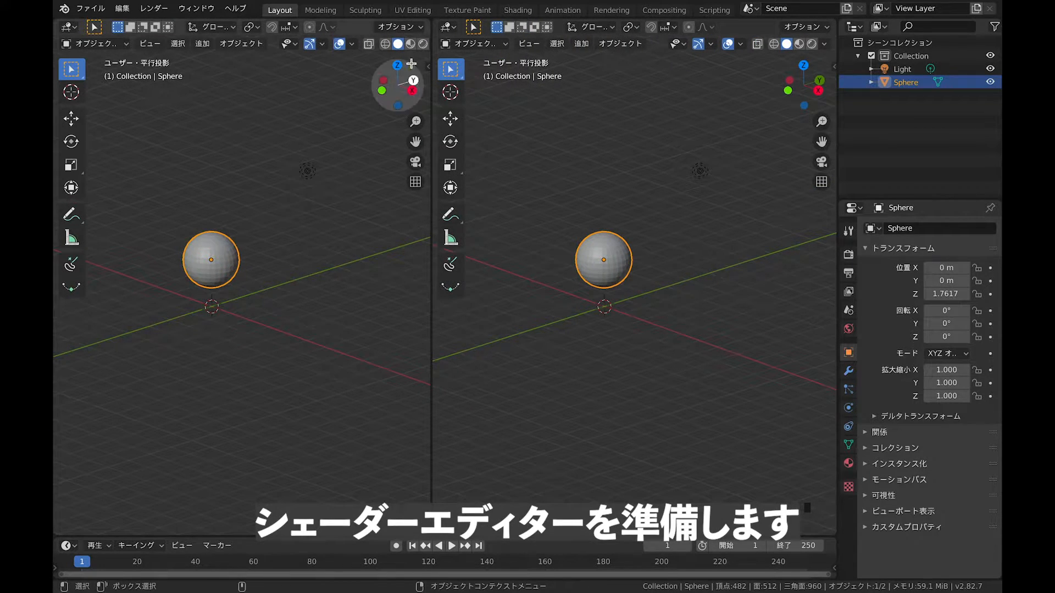
left_click(411, 44)
scroll(299, 209, "up", 5)
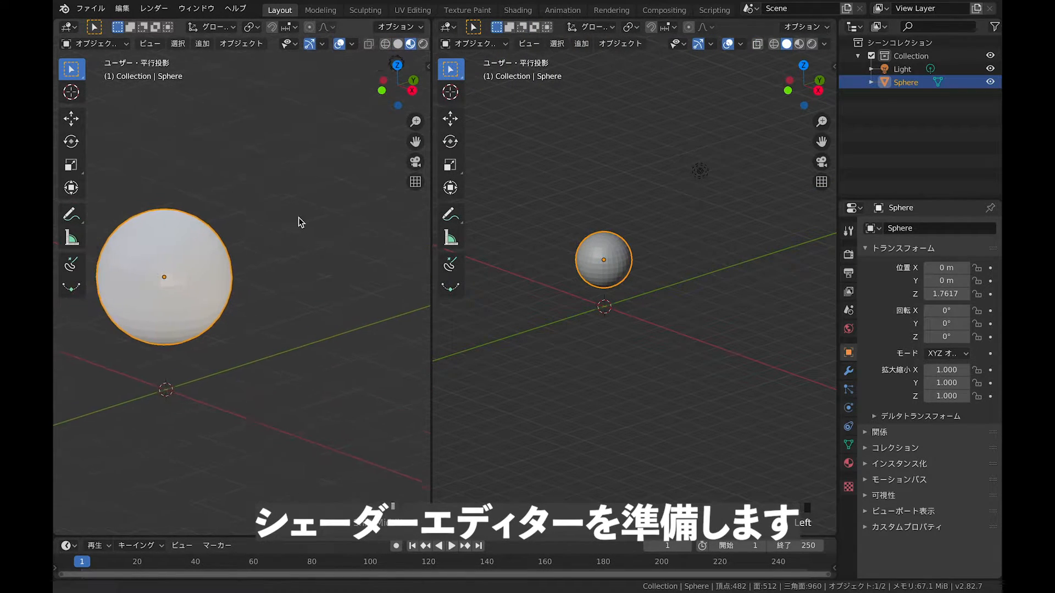
left_click(449, 27)
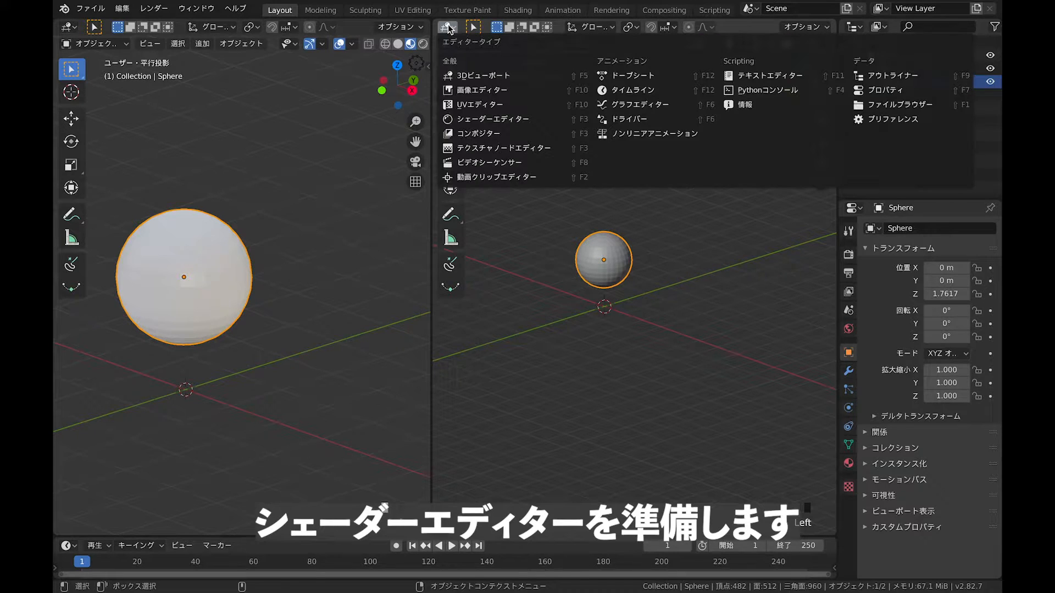
left_click(471, 121)
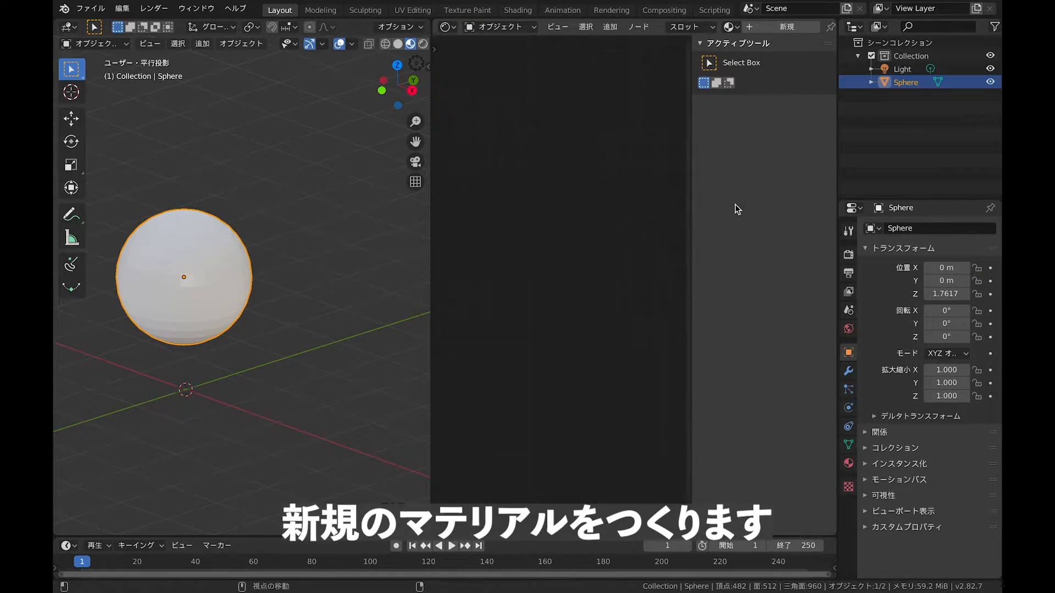
Step: Create a new material for the sphere and rename it "logo"
left_click(849, 464)
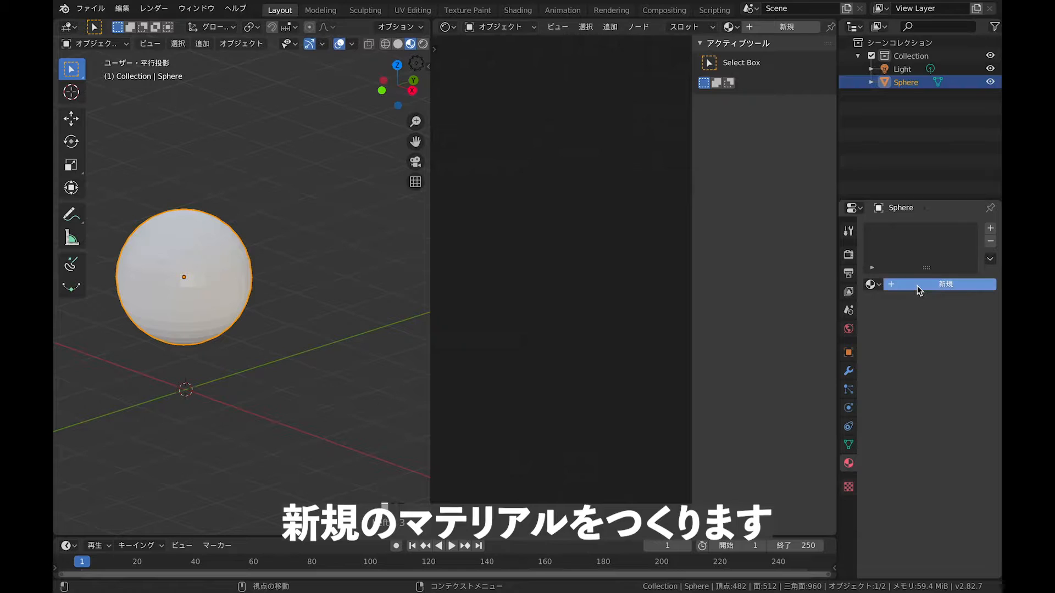
double_click(904, 232)
type("logo")
key("Return")
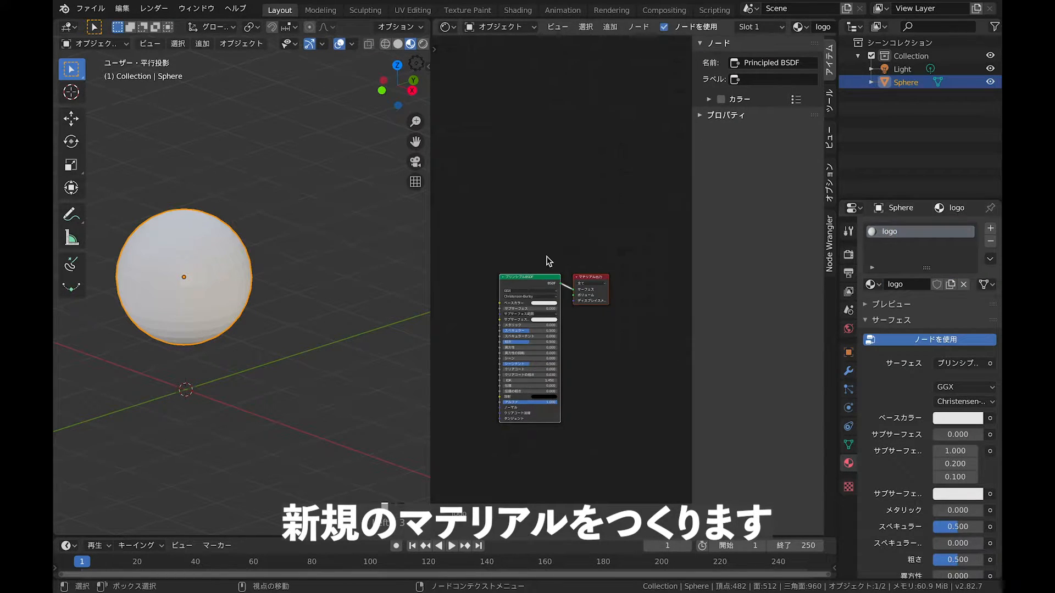
Step: Change the Principled BSDF base color of the logo material to a violet-blue
scroll(555, 297, "up", 2)
scroll(556, 297, "right", 3)
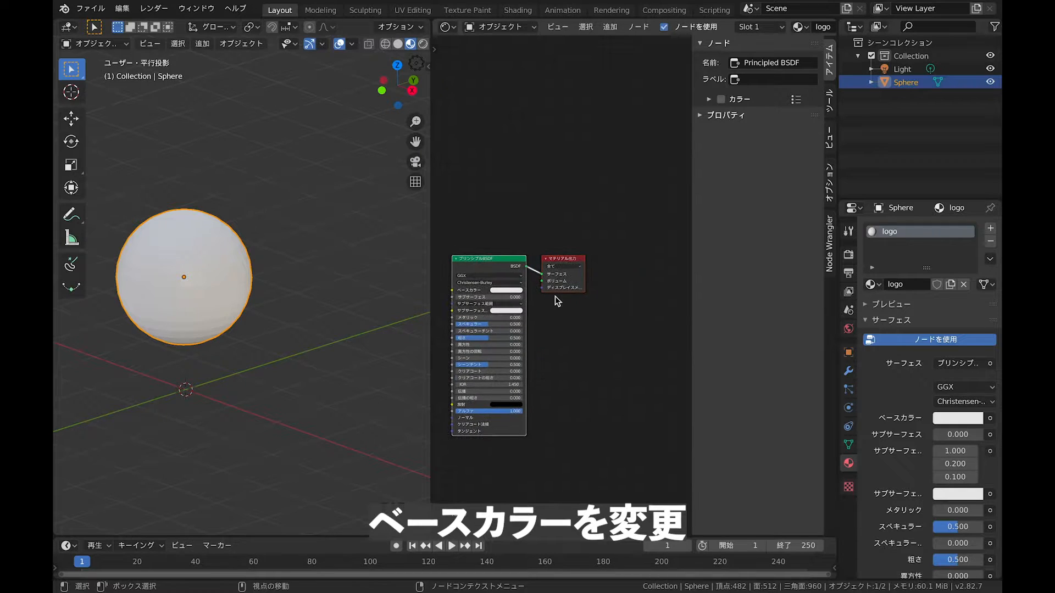
left_click(507, 285)
left_click(535, 226)
mouse_move(536, 227)
left_mouse_down()
mouse_move(544, 216)
mouse_move(521, 216)
mouse_move(533, 228)
mouse_move(540, 217)
left_mouse_up()
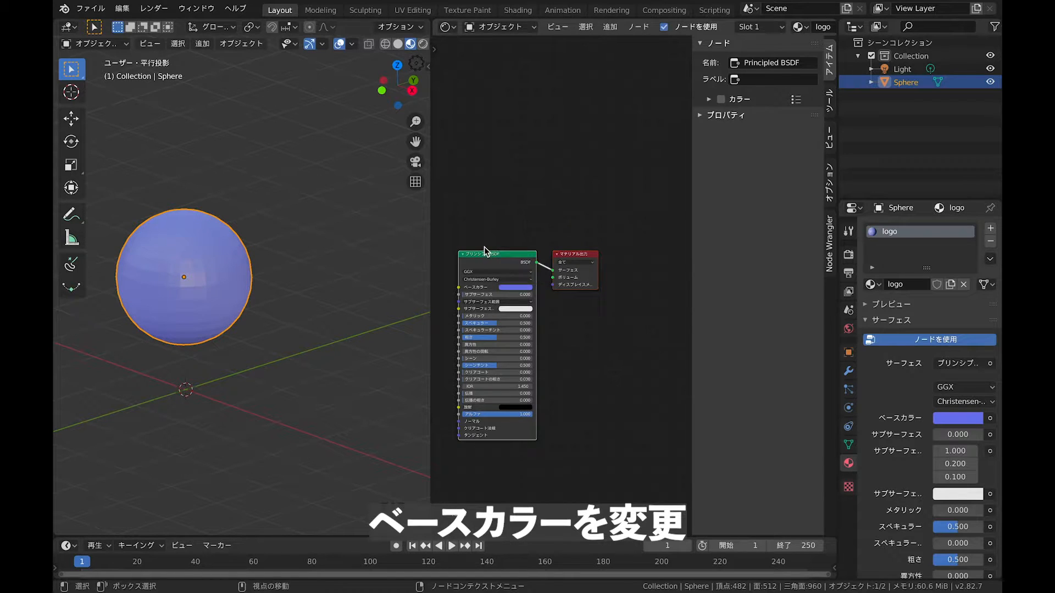
left_click_drag(569, 260, 591, 259)
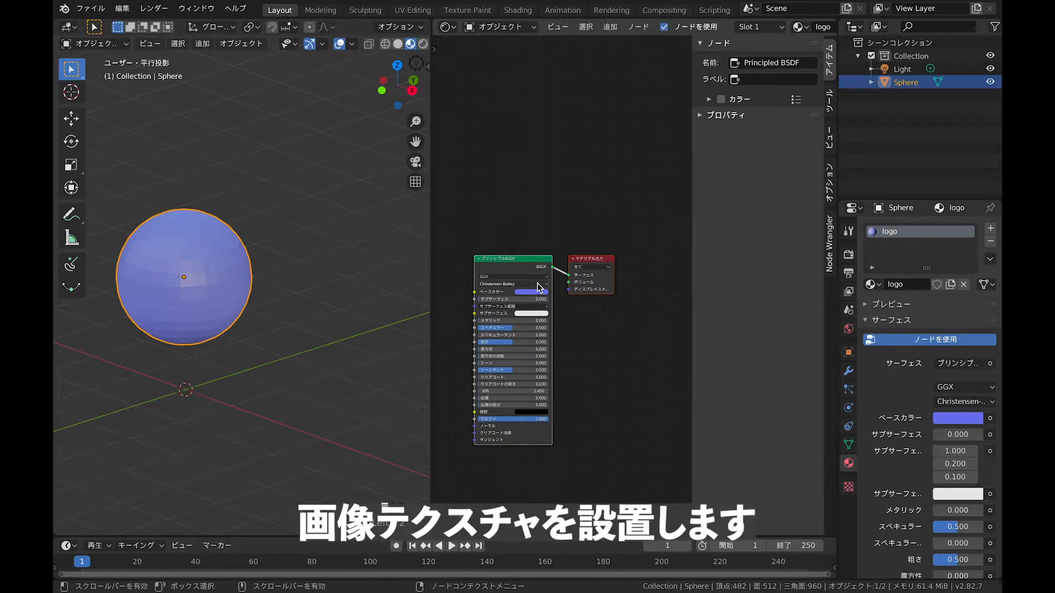
Step: Widen the shader editor and add an Image Texture node above the Principled BSDF
scroll(537, 284, "up", 1)
scroll(538, 287, "up", 3)
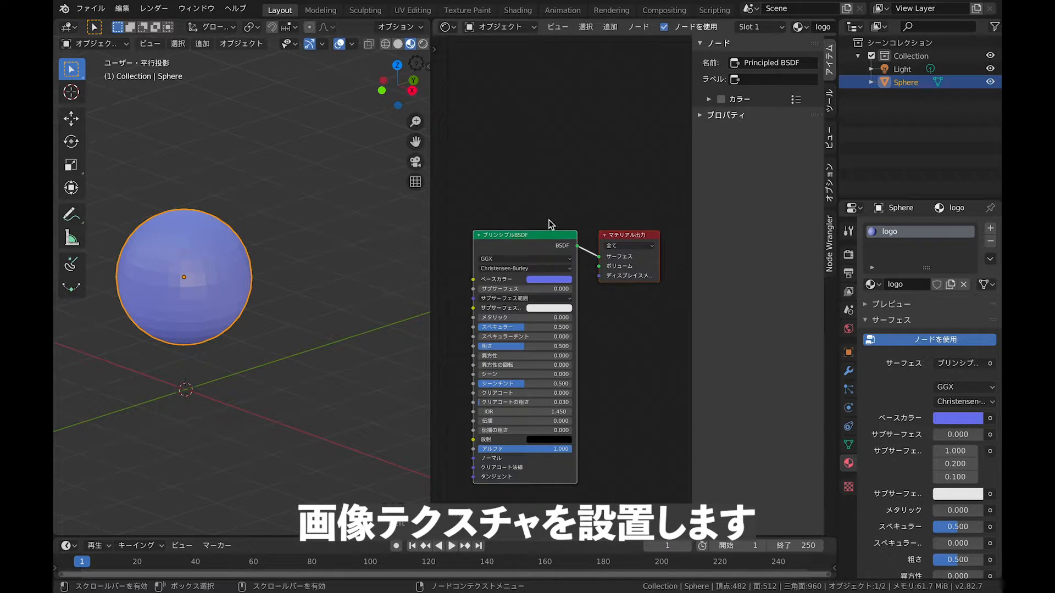
scroll(549, 220, "up", 3)
scroll(549, 220, "right", 1)
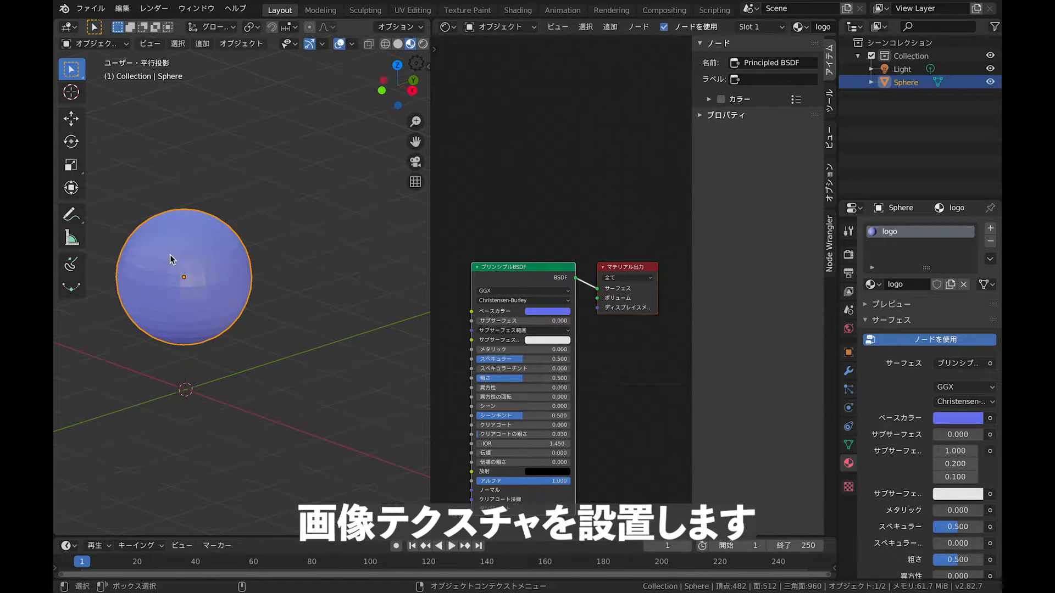
left_click_drag(431, 250, 365, 254)
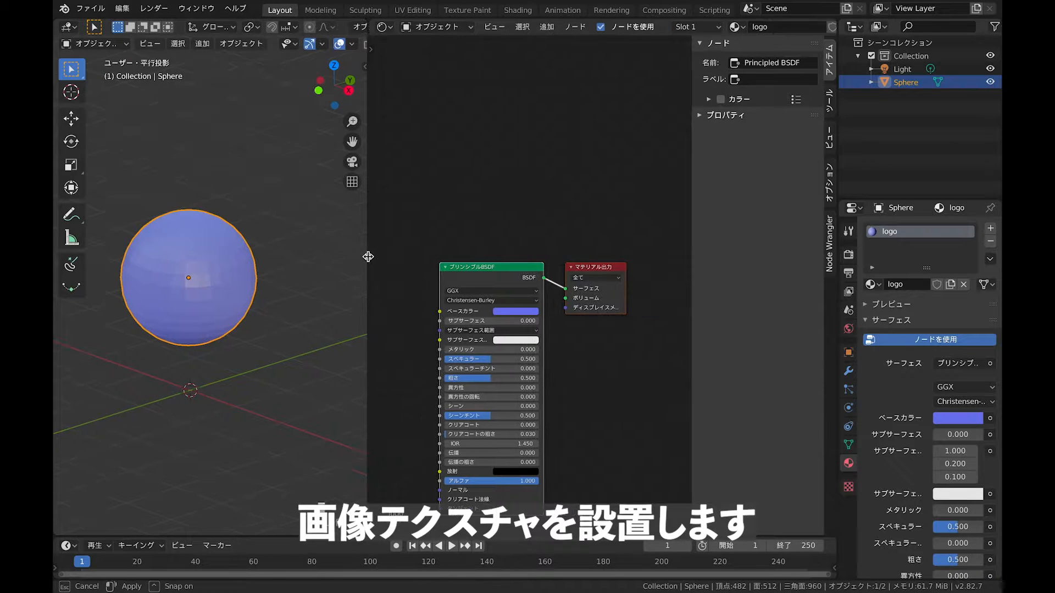
middle_click_drag(207, 265, 253, 265)
key("shift+a")
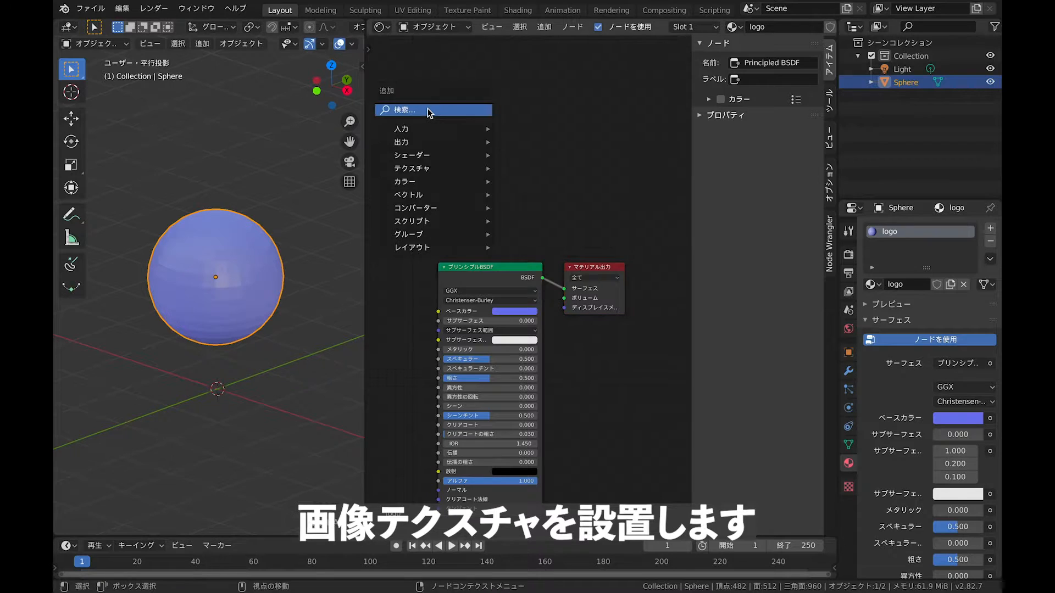
mouse_move(426, 169)
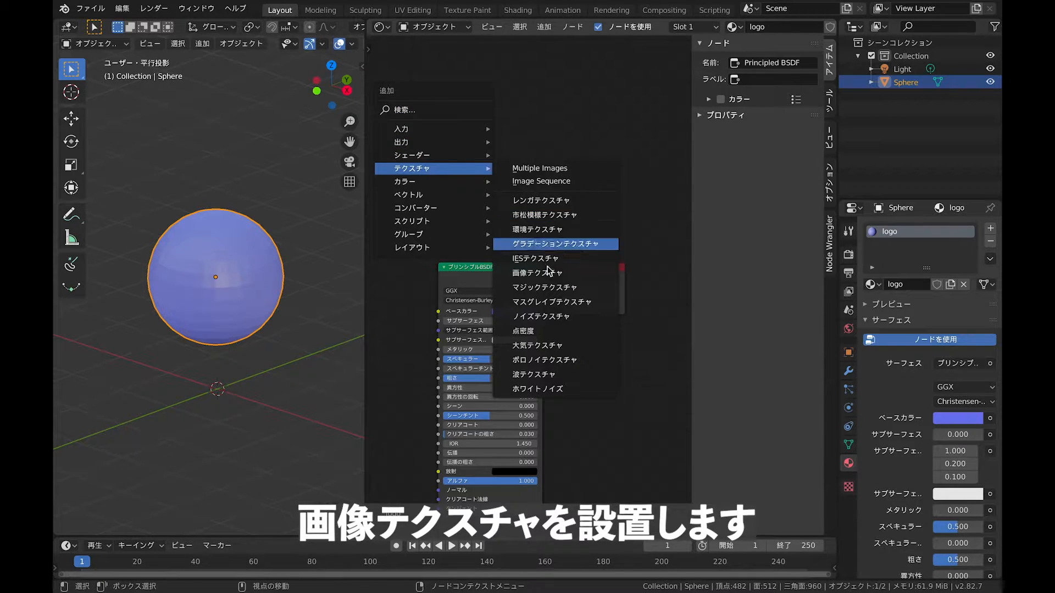
left_click(540, 272)
left_click(394, 103)
Step: Load アセット 1.png from the 1x folder into the Image Texture node and connect its Color output to the Material Output's Surface input
left_click(481, 146)
left_click(327, 493)
left_click(453, 223)
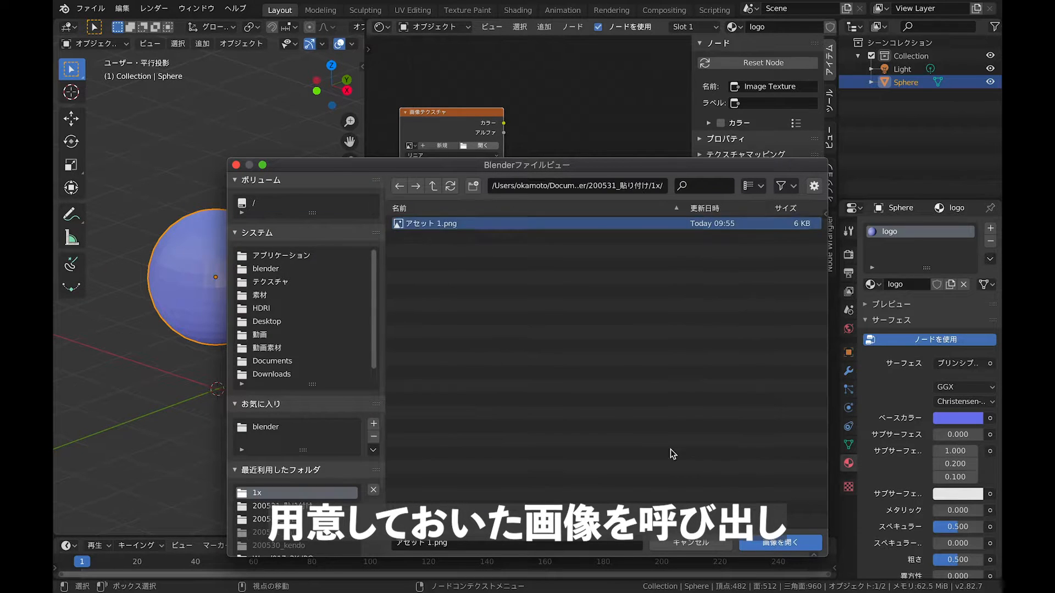
left_click(780, 543)
left_click_drag(440, 110, 429, 94)
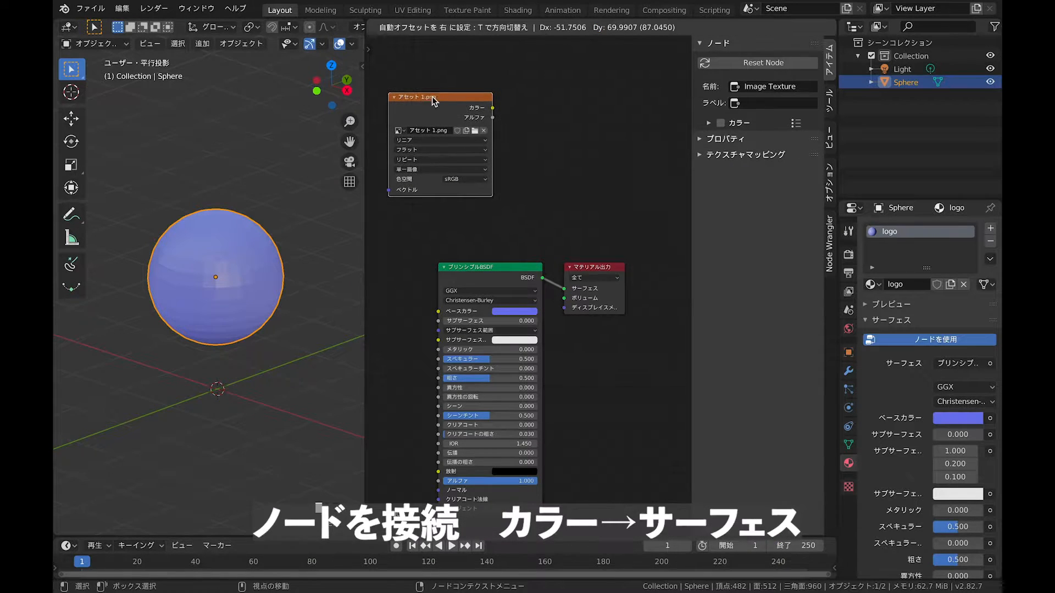
left_click_drag(492, 108, 566, 292)
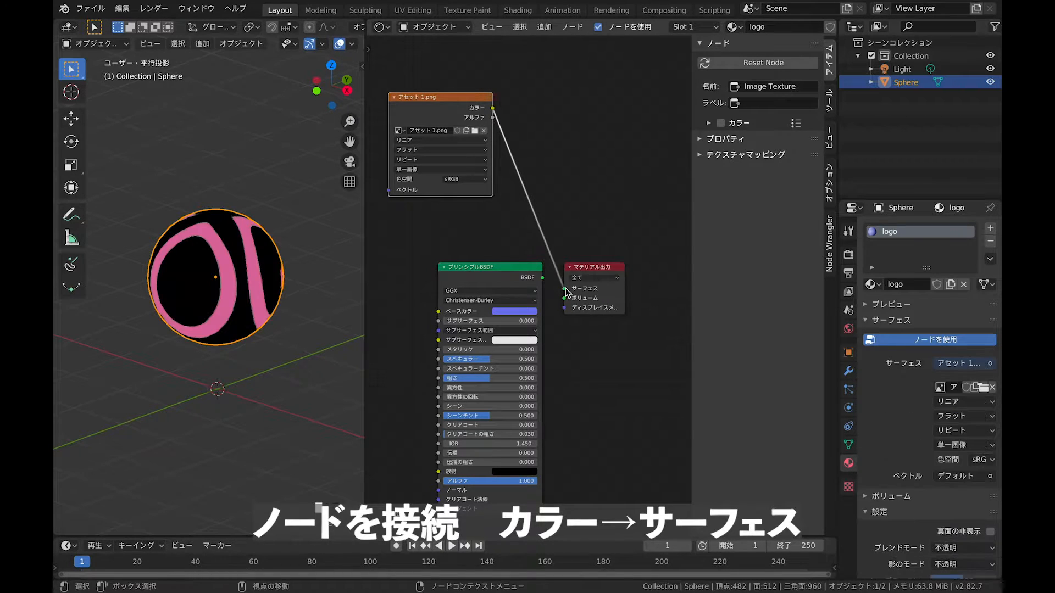
Step: Scale the sphere up and raise it along the Z axis
mouse_move(195, 246)
middle_mouse_down()
mouse_move(144, 260)
mouse_move(258, 213)
mouse_move(210, 255)
mouse_move(296, 223)
mouse_move(361, 259)
mouse_move(301, 235)
mouse_move(146, 218)
mouse_move(292, 175)
mouse_move(276, 209)
mouse_move(360, 247)
mouse_move(353, 281)
mouse_move(202, 235)
mouse_move(210, 246)
mouse_move(198, 246)
middle_mouse_up()
key("s")
left_click(248, 239)
key("g")
key("z")
left_click(302, 206)
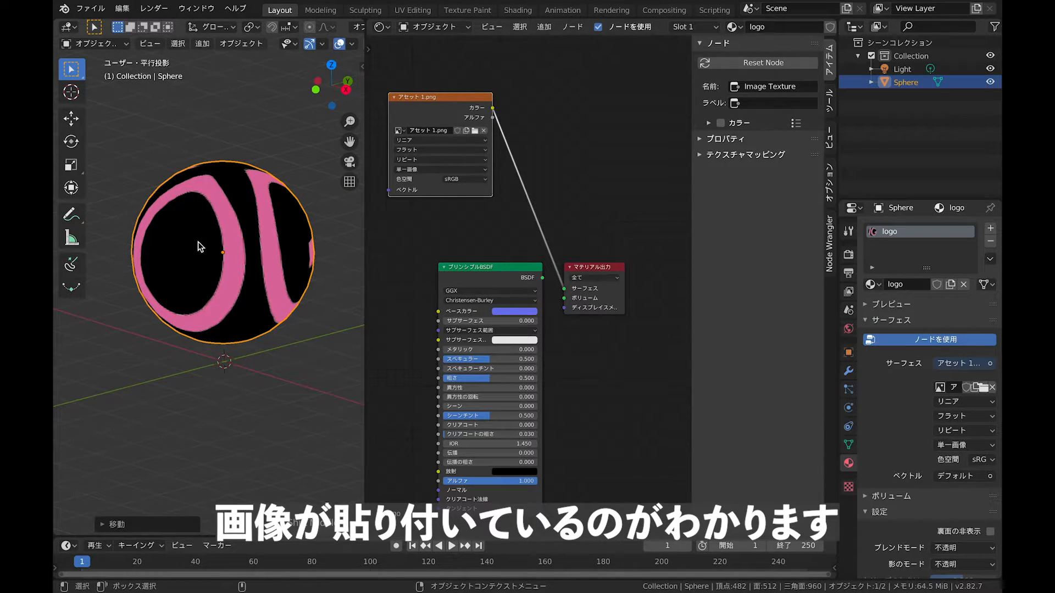
Step: Add a plain-axes empty and move it in front of the sphere, to about Y -2.32 m and Z 2.20 m
left_click(116, 137)
key("shift+a")
mouse_move(116, 138)
mouse_move(118, 256)
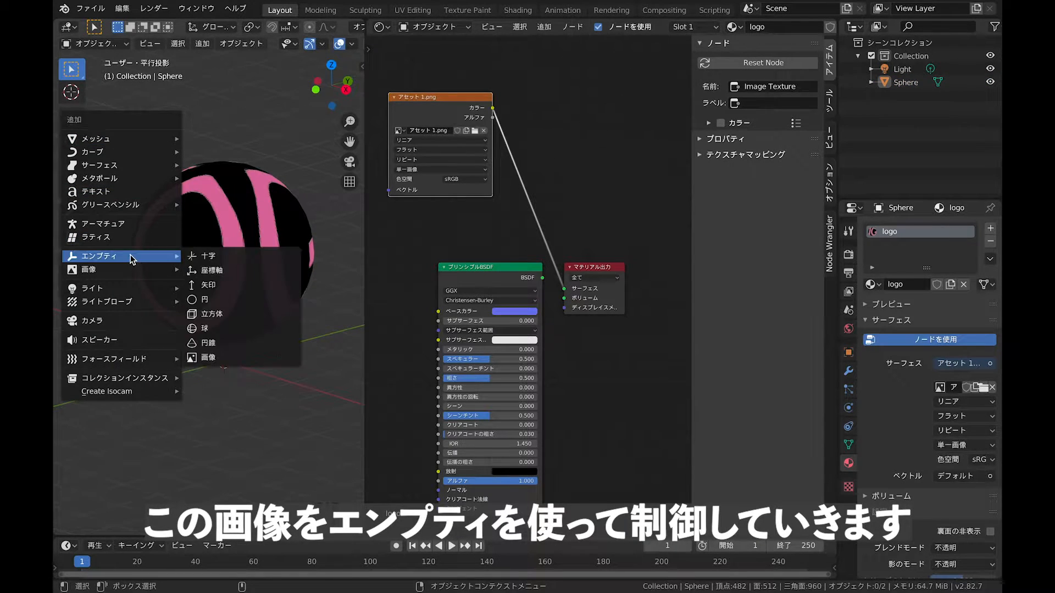
left_click(248, 263)
key("g")
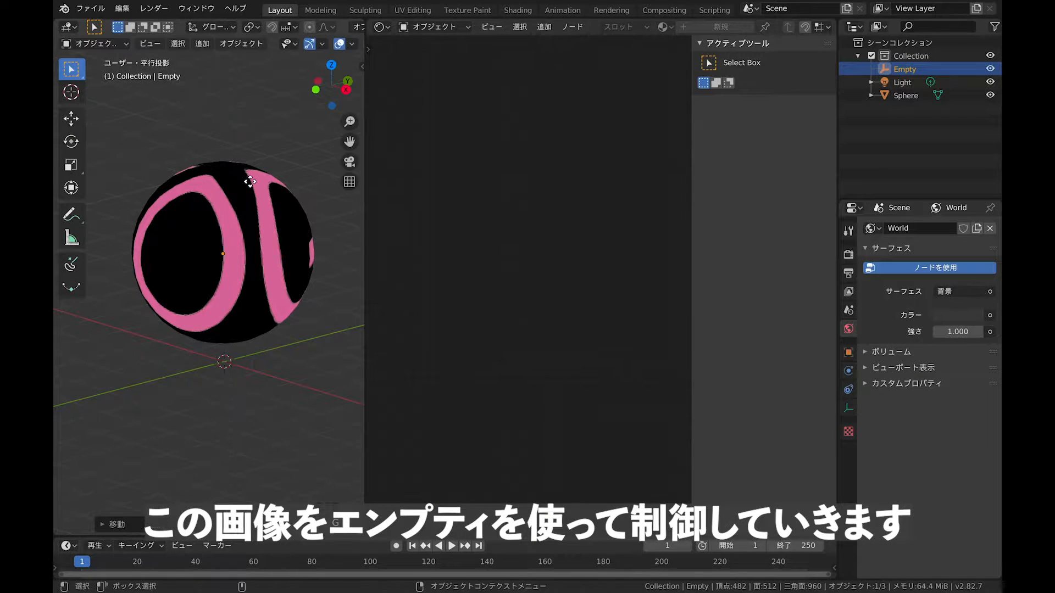
left_click(165, 219)
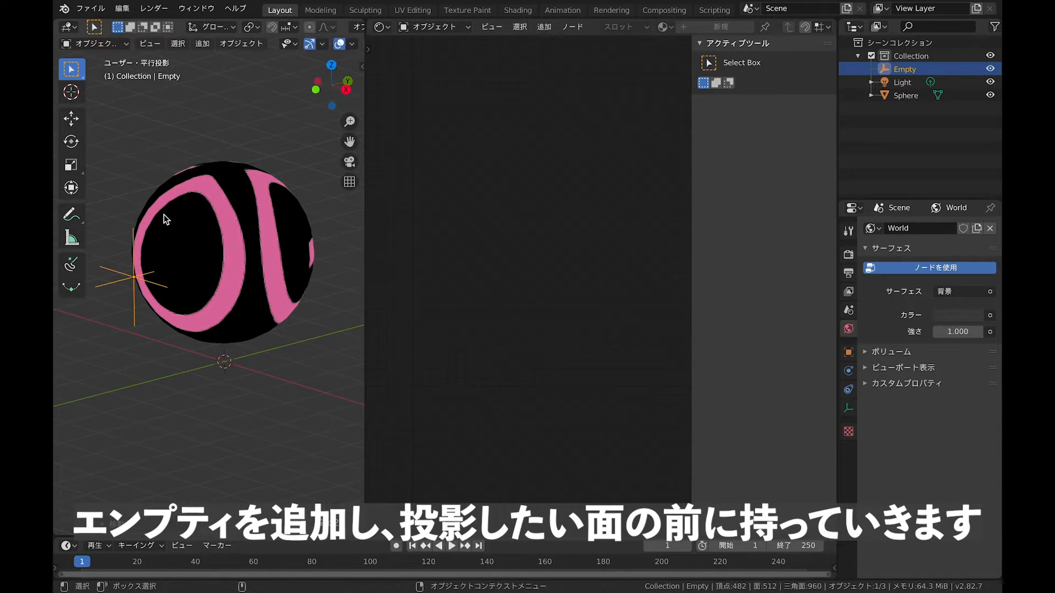
Step: Add a UV Project modifier to the sphere and set the empty as its projector object
left_click(244, 254)
left_click(849, 372)
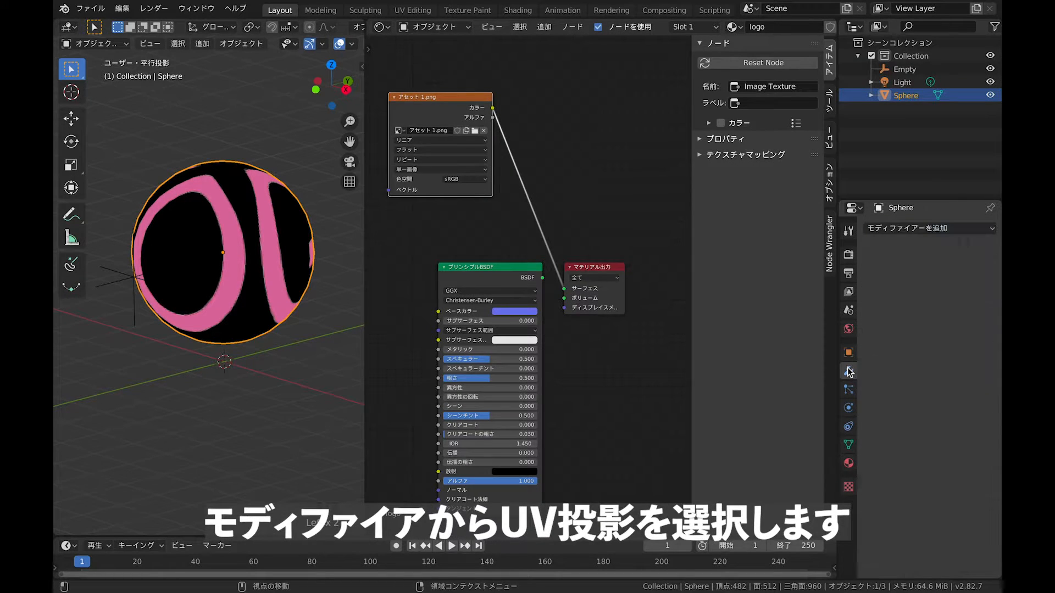
left_click(901, 230)
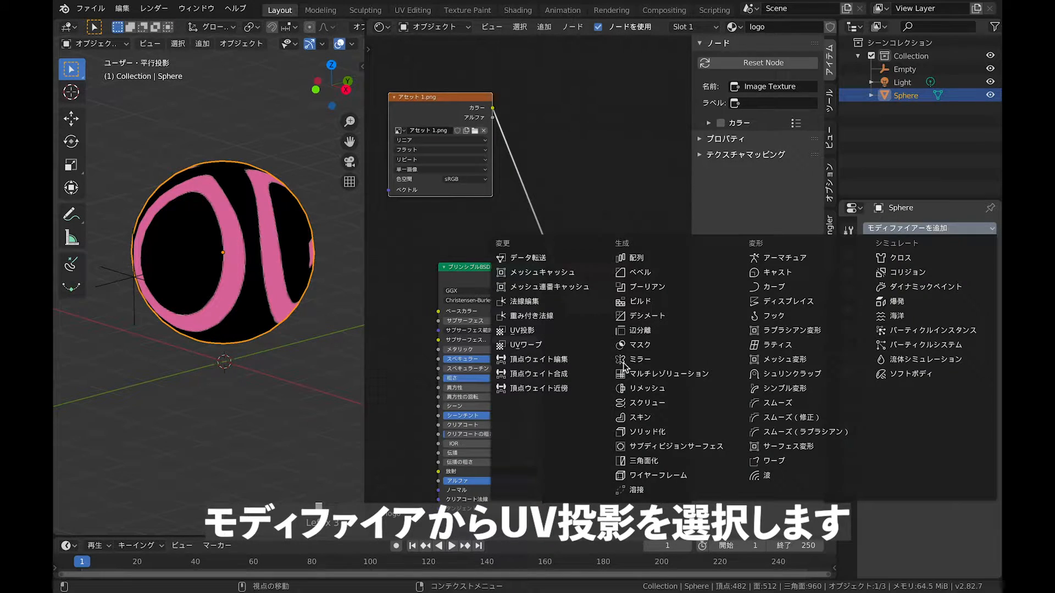
left_click(562, 331)
left_click(921, 321)
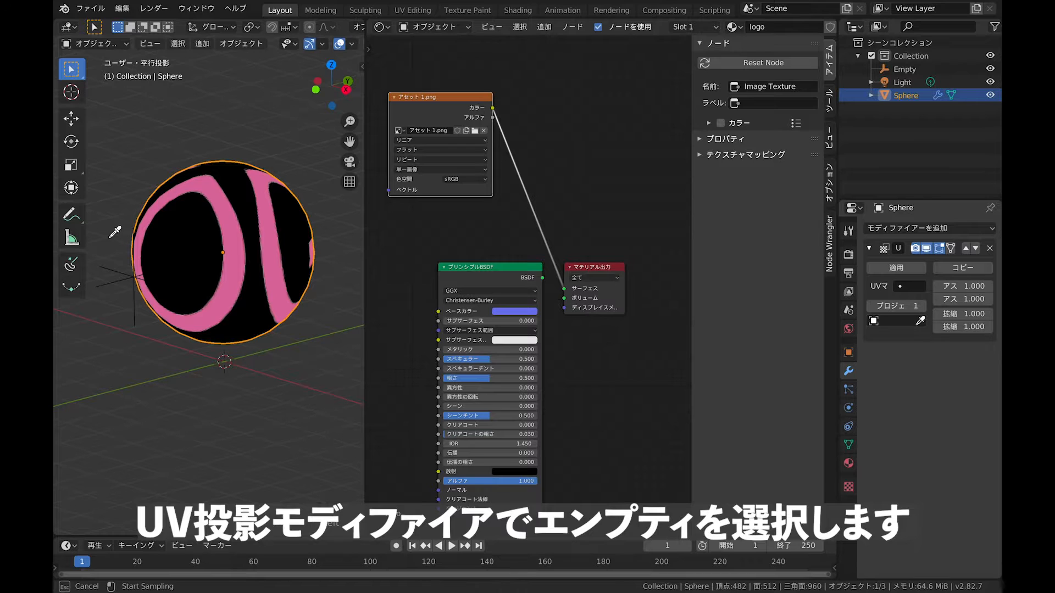
left_click(133, 276)
Step: Rotate the empty 90° about the global X axis
middle_click_drag(216, 236, 236, 257)
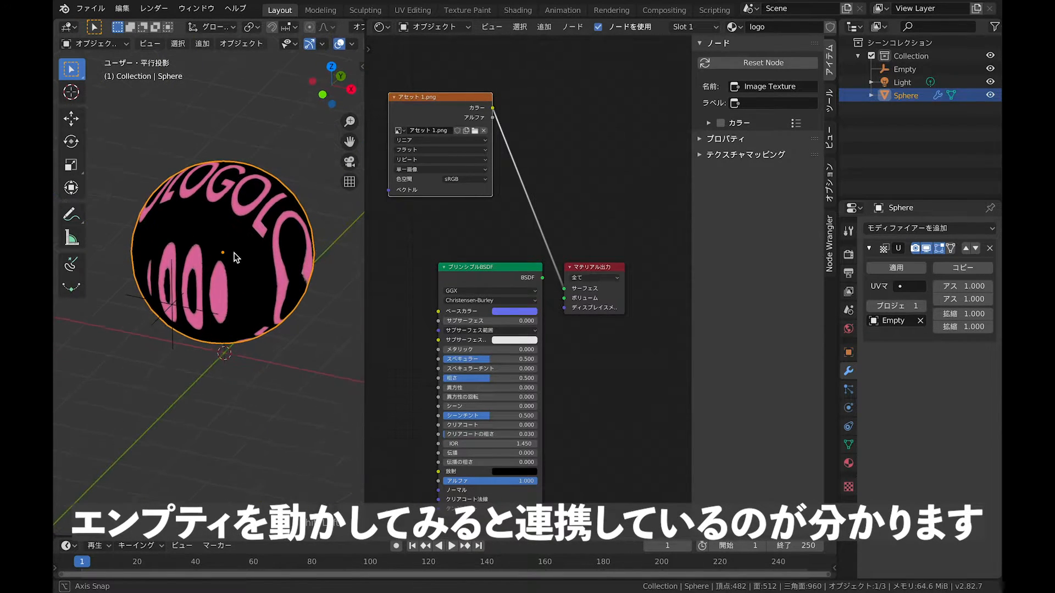
left_click(171, 306)
type("rx")
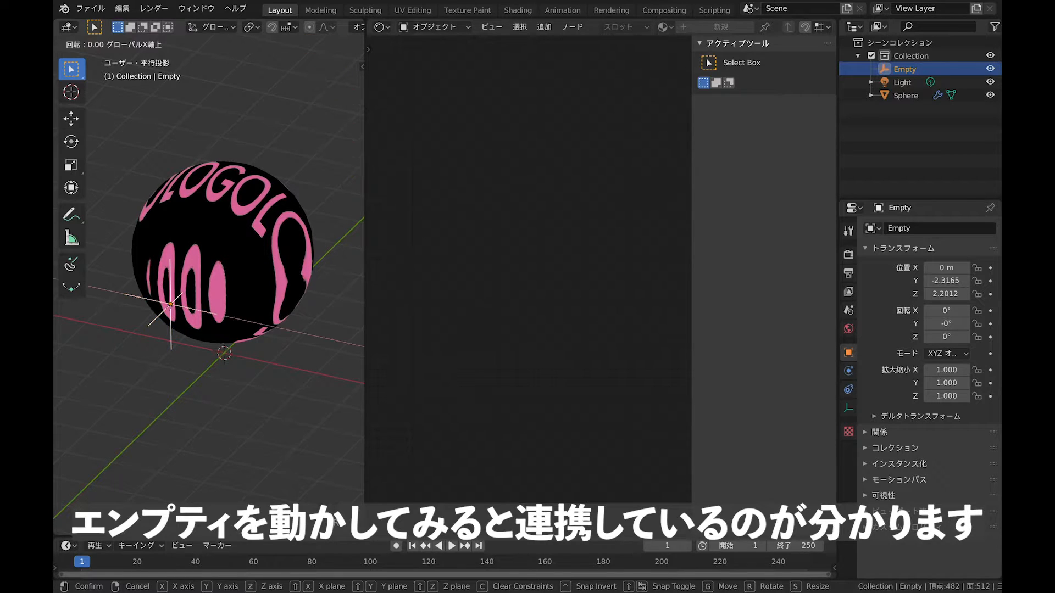
type("90")
key("Return")
Step: Scale the empty down uniformly to about 0.48 to shrink the projected logo
middle_click_drag(211, 280, 170, 283)
key("s")
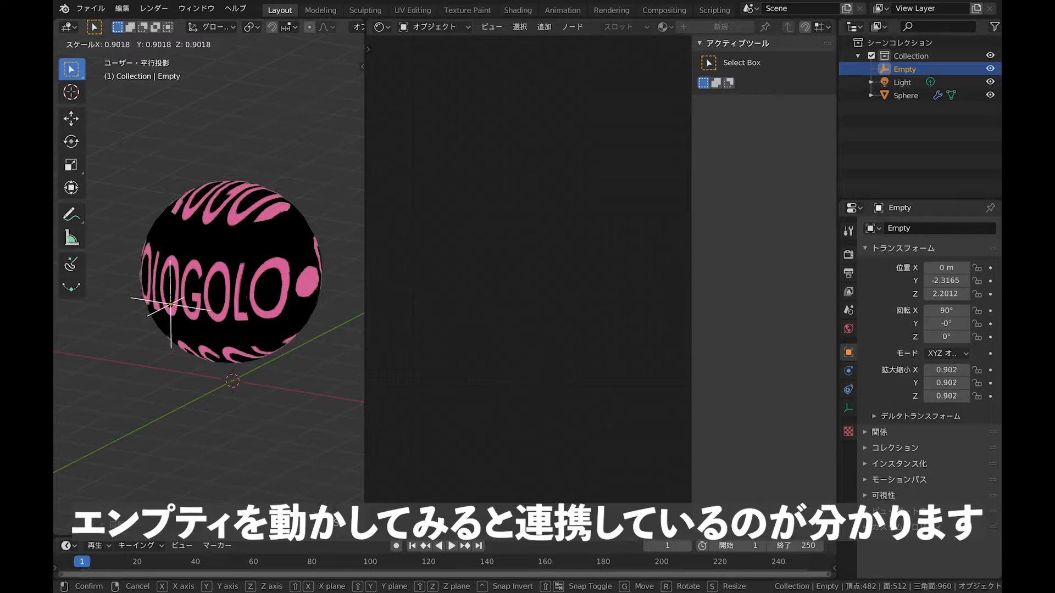
left_click(171, 298)
mouse_move(171, 298)
middle_mouse_down()
mouse_move(159, 295)
mouse_move(180, 292)
middle_mouse_up()
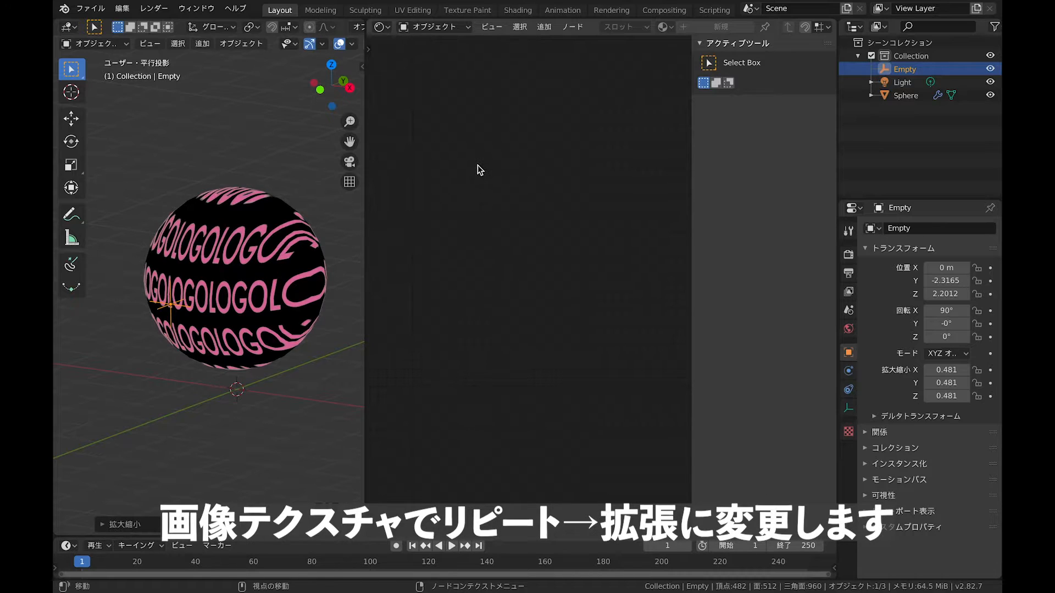
Step: Set the extension mode of the sphere's Image Texture node to Extend (拡張), moving the Principled BSDF node slightly aside
left_click(283, 260)
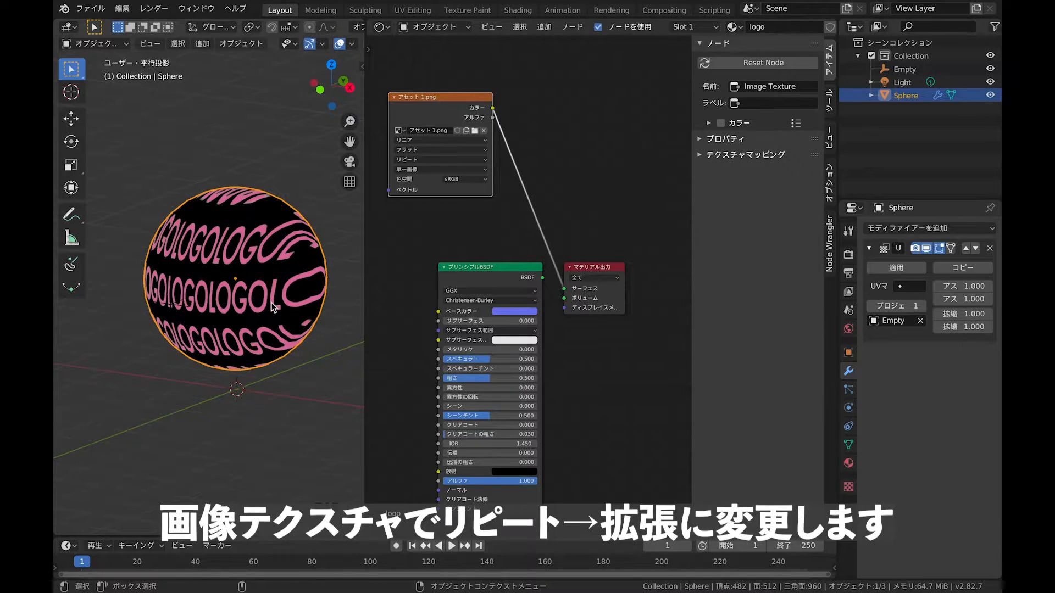
left_click_drag(501, 268, 472, 268)
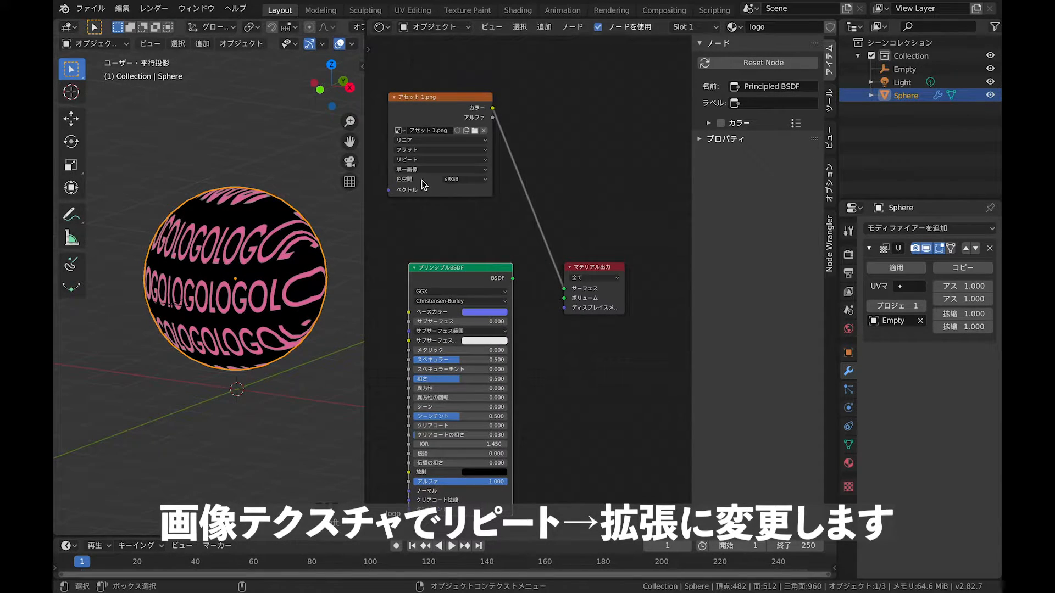
scroll(427, 154, "up", 2)
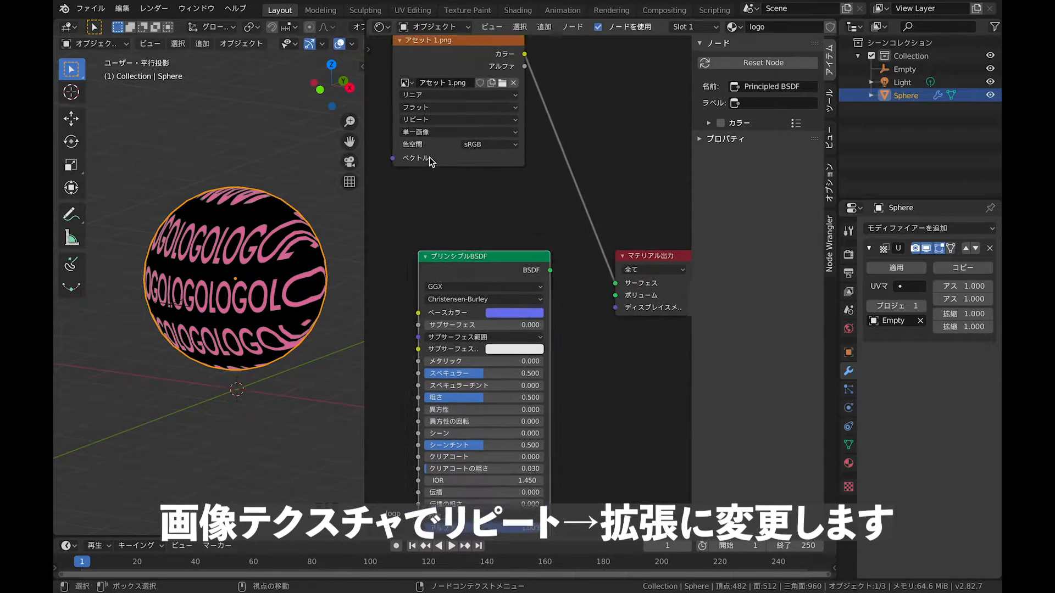
left_click(515, 156)
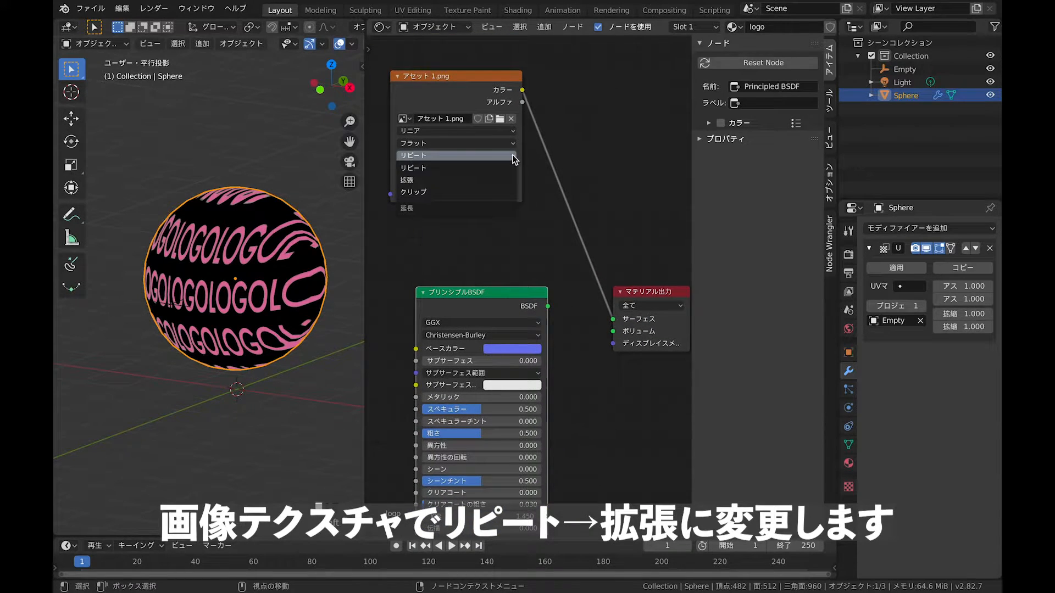
left_click(472, 180)
Step: Move the empty behind the sphere along the Y axis, to about Y 4.12 m
middle_click_drag(238, 259, 295, 242)
left_click(236, 292)
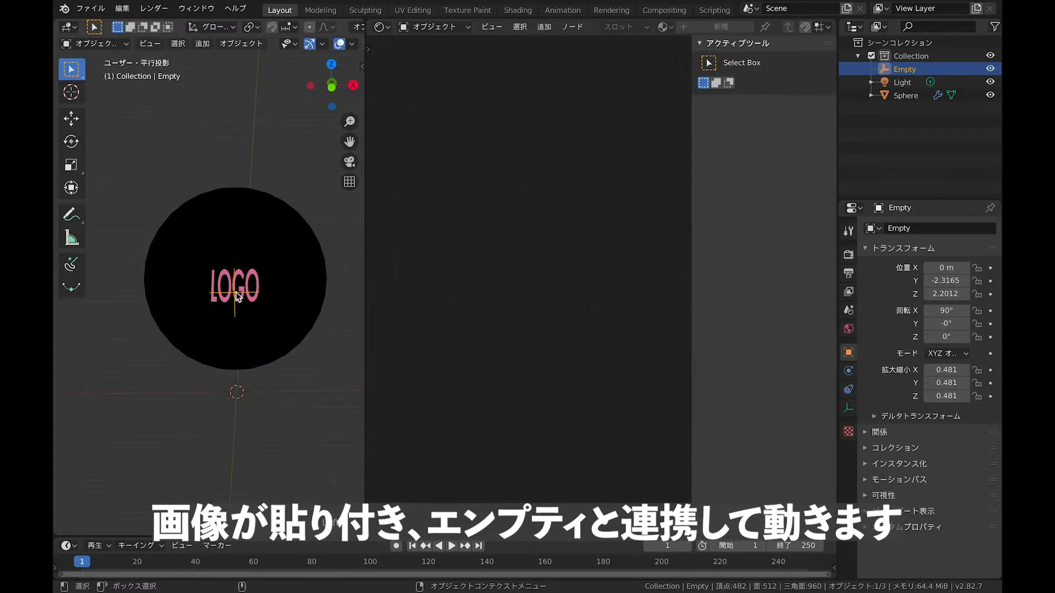
key("g")
left_click(237, 257)
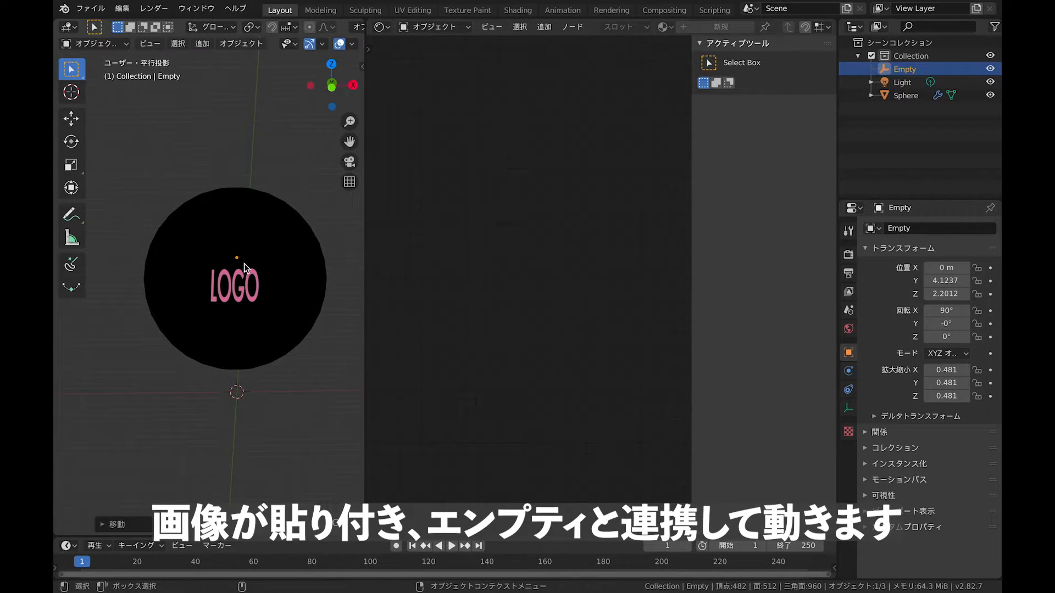
Step: Try moving the empty within the front view to shift the projected logo, and undo both moves
key("KP_1")
left_click(306, 254)
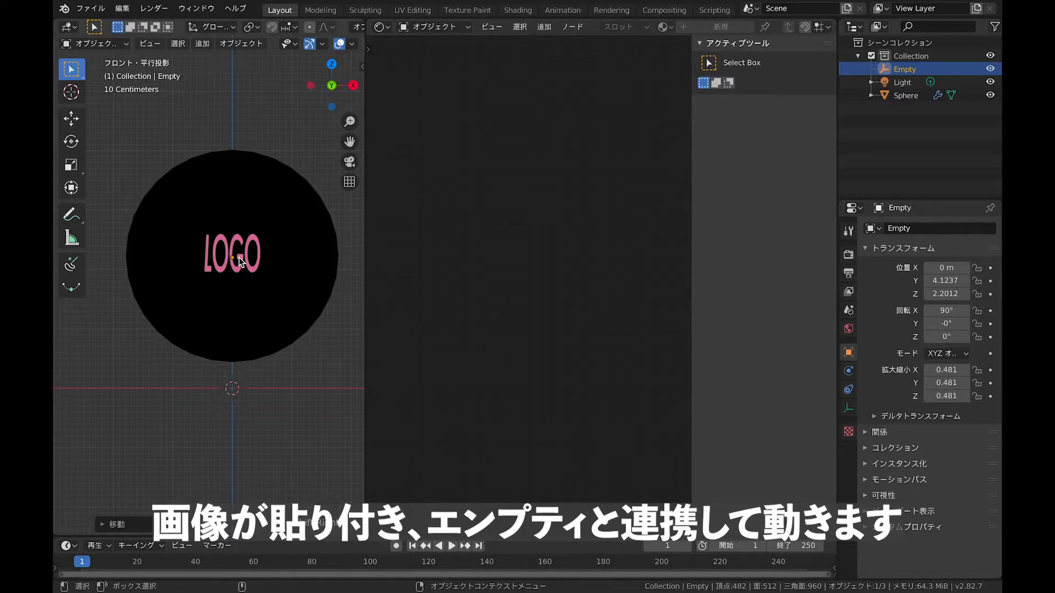
left_click(904, 69)
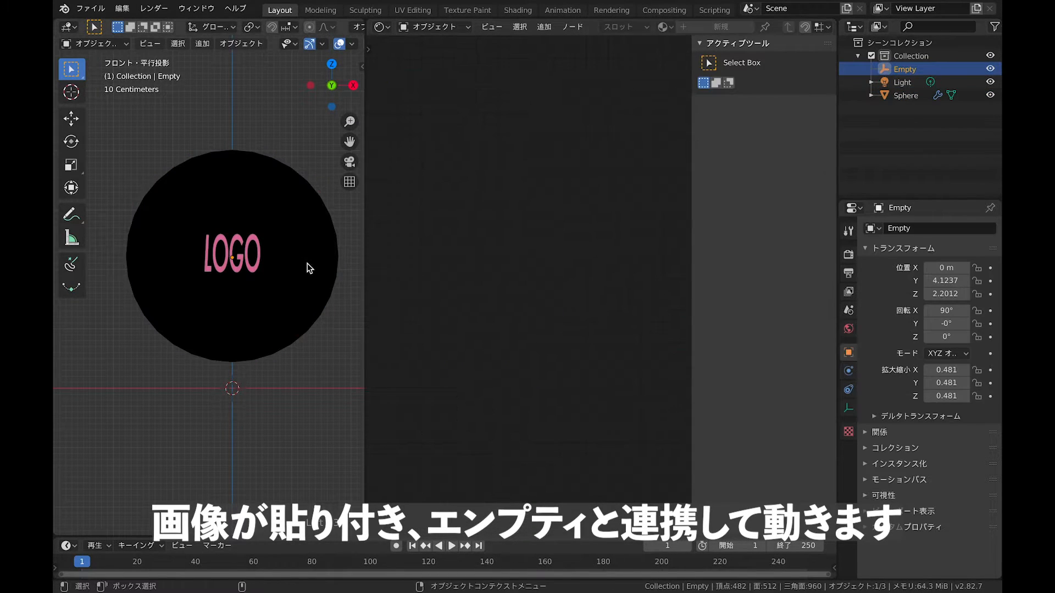
key("g")
left_click(313, 220)
key("g")
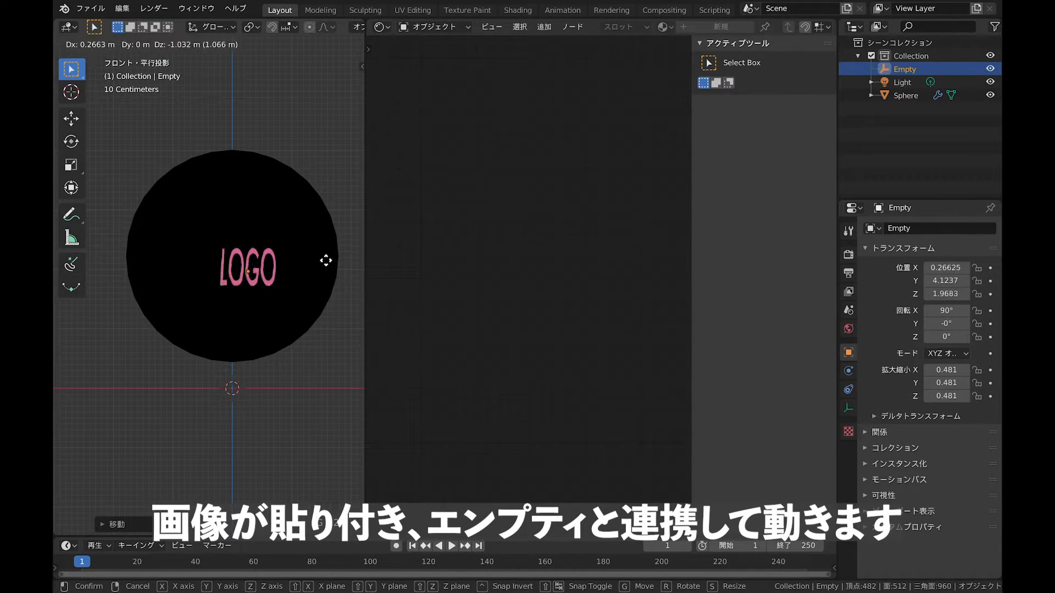
left_click(304, 273)
key("ctrl+z")
key("ctrl+z")
Step: Add a Mix Shader (シェーダーミックス) node to the sphere's material on the link between the Image Texture and Material Output
middle_click_drag(306, 273, 357, 263)
left_click(222, 202)
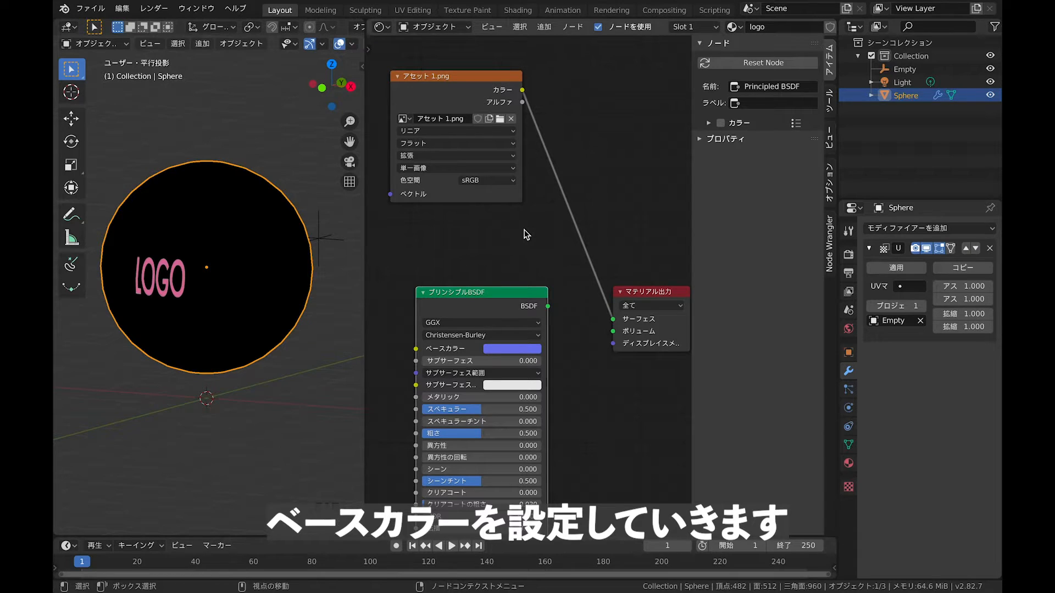
right_click(538, 242)
key("shift+a")
mouse_move(426, 283)
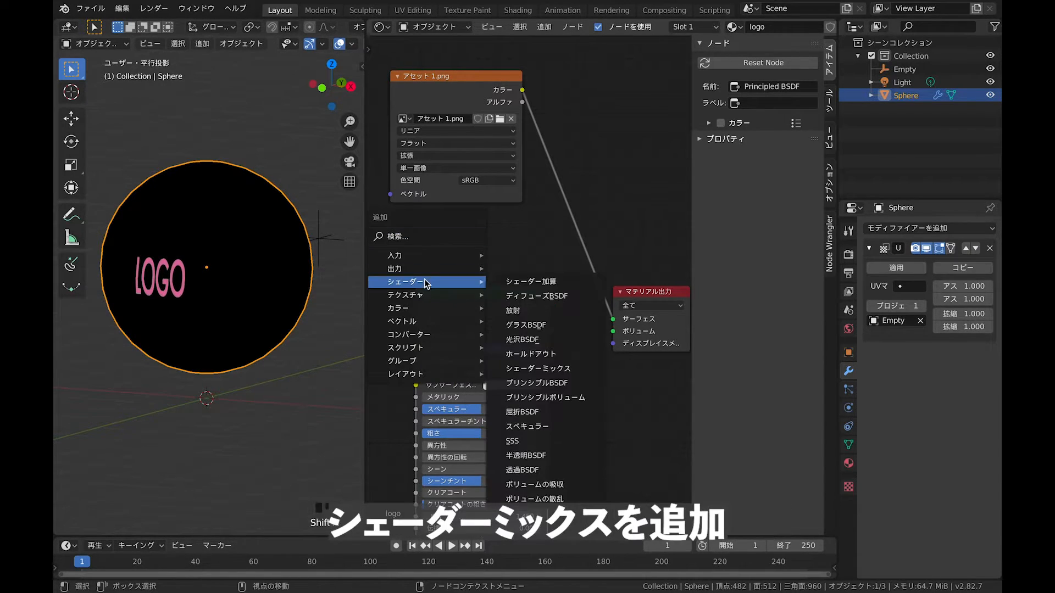
left_click(567, 373)
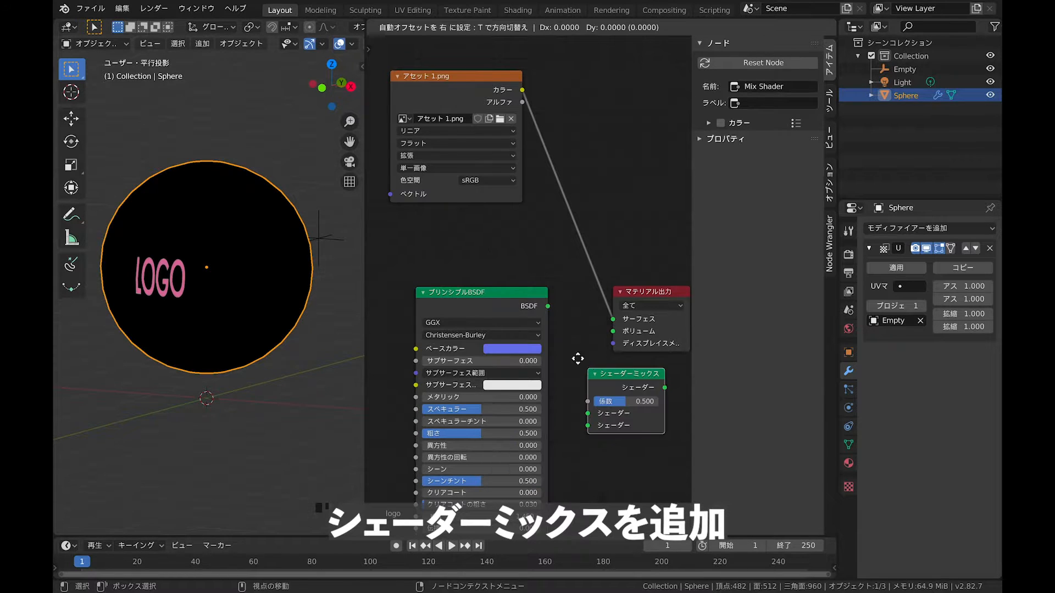
left_click(563, 250)
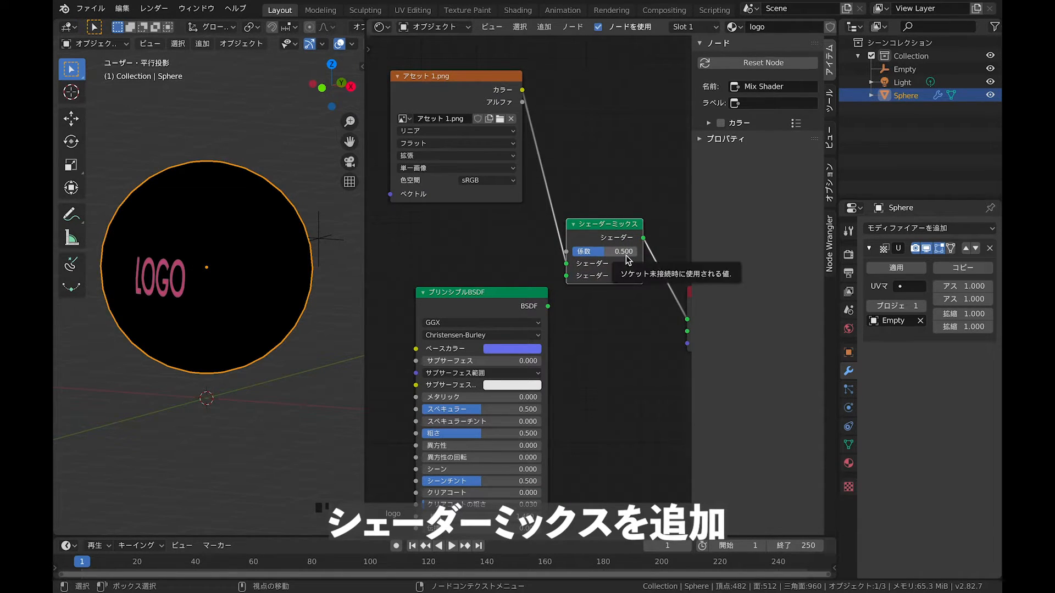
Step: Connect the image's Color to the Mix Shader's lower shader input, its Alpha to the factor, and the Principled BSDF to the upper shader input
scroll(577, 320, "down", 1)
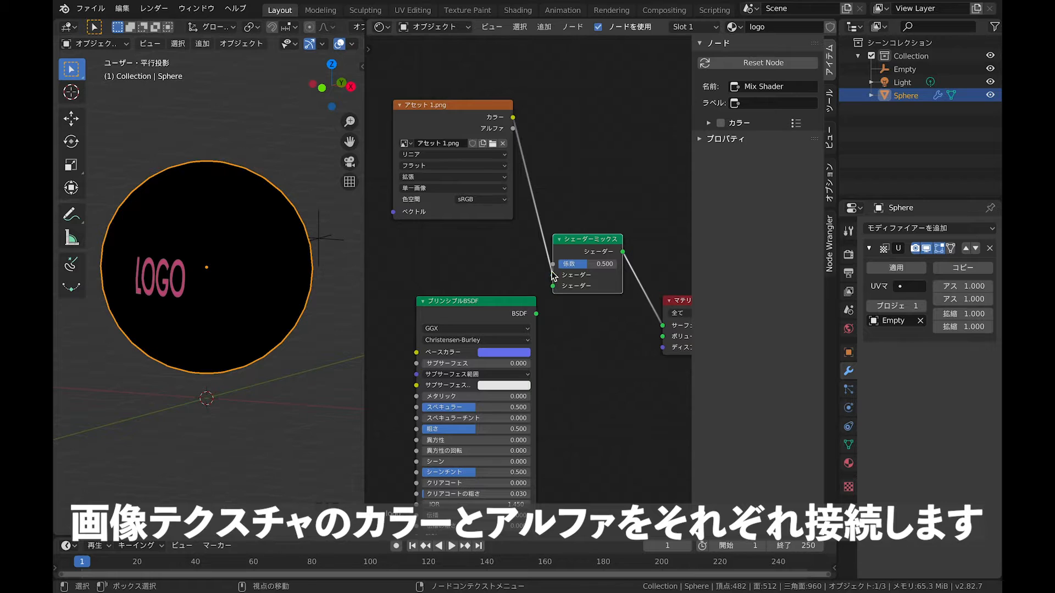
left_click_drag(551, 275, 551, 285)
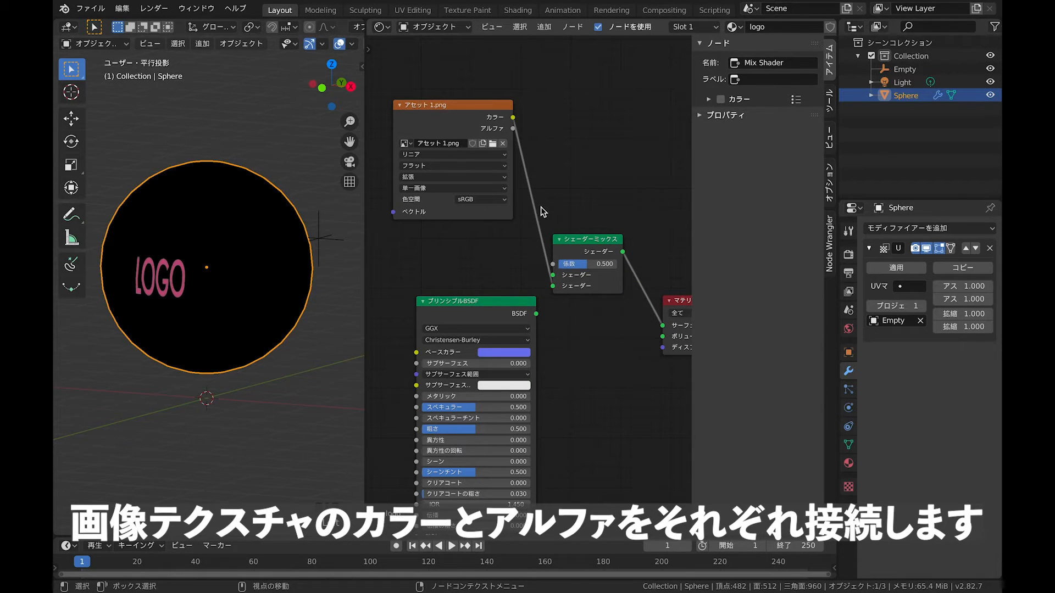
left_click_drag(512, 131, 554, 265)
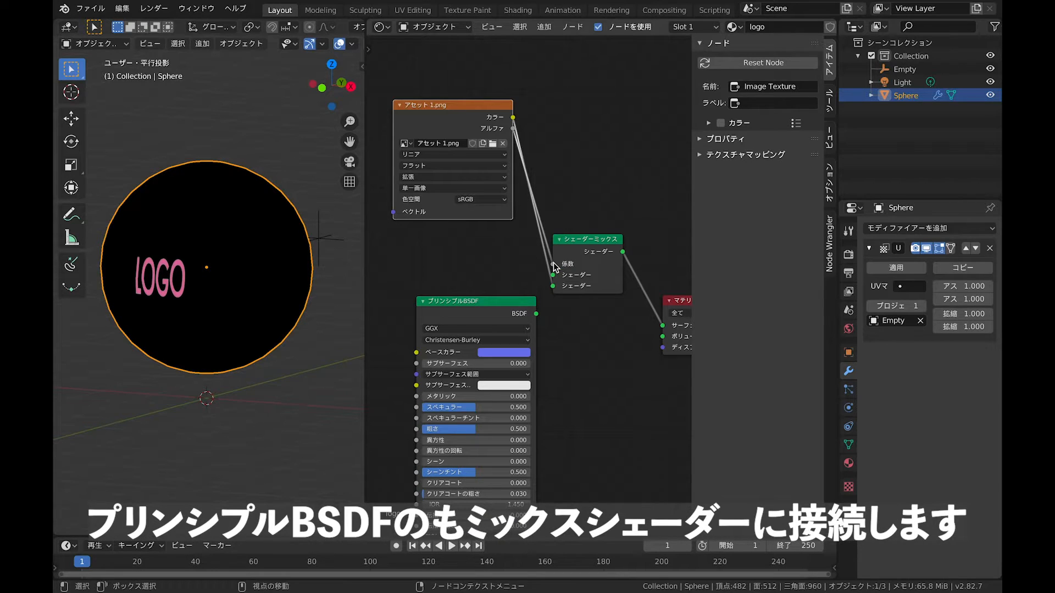
left_click_drag(512, 302, 553, 275)
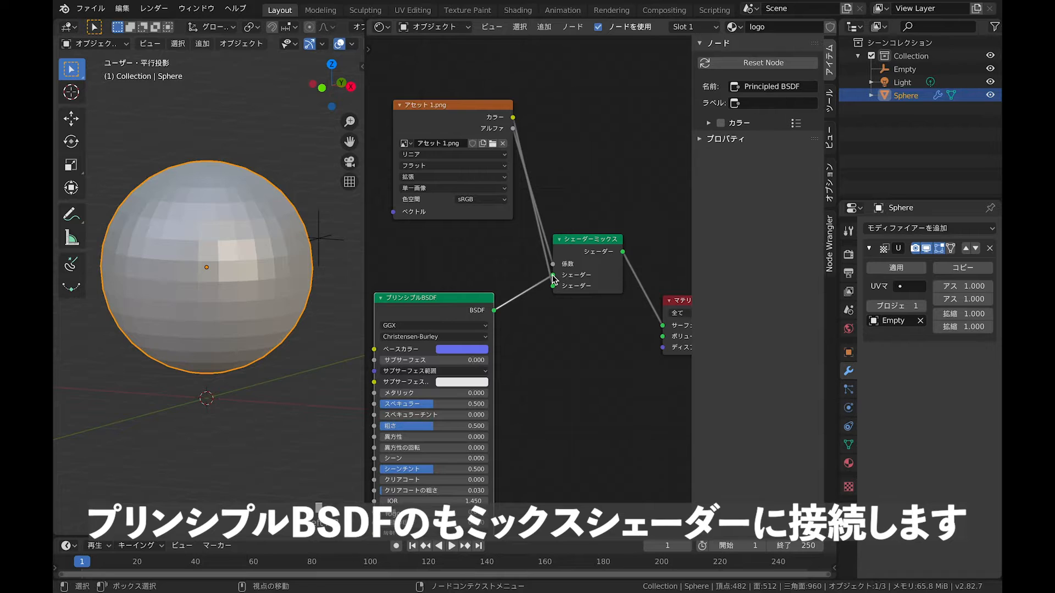
Step: Set the Principled BSDF's base color to light green, about H 0.265, S 0.429, V 0.906
mouse_move(218, 263)
middle_mouse_down()
mouse_move(265, 276)
mouse_move(189, 275)
mouse_move(231, 272)
middle_mouse_up()
left_click(462, 349)
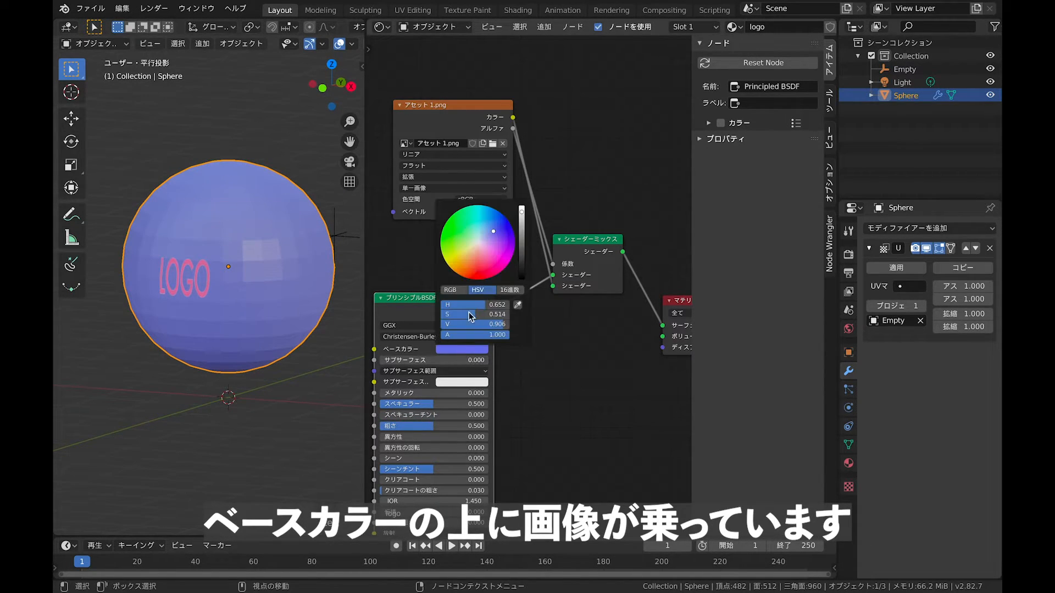
mouse_move(496, 242)
left_mouse_down()
mouse_move(456, 227)
mouse_move(453, 246)
mouse_move(482, 259)
mouse_move(493, 225)
left_mouse_up()
left_click(462, 241)
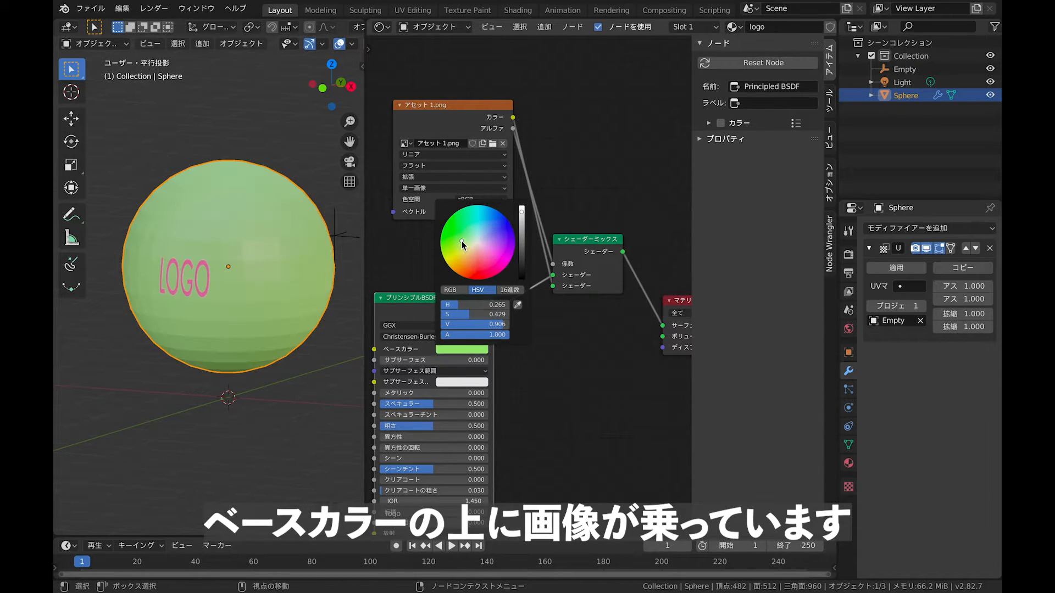
Step: Select the empty and move it along the Y axis to the front of the sphere, at about Y -3.04 m
mouse_move(280, 255)
middle_mouse_down()
mouse_move(318, 263)
mouse_move(233, 286)
mouse_move(289, 272)
middle_mouse_up()
left_click(265, 282)
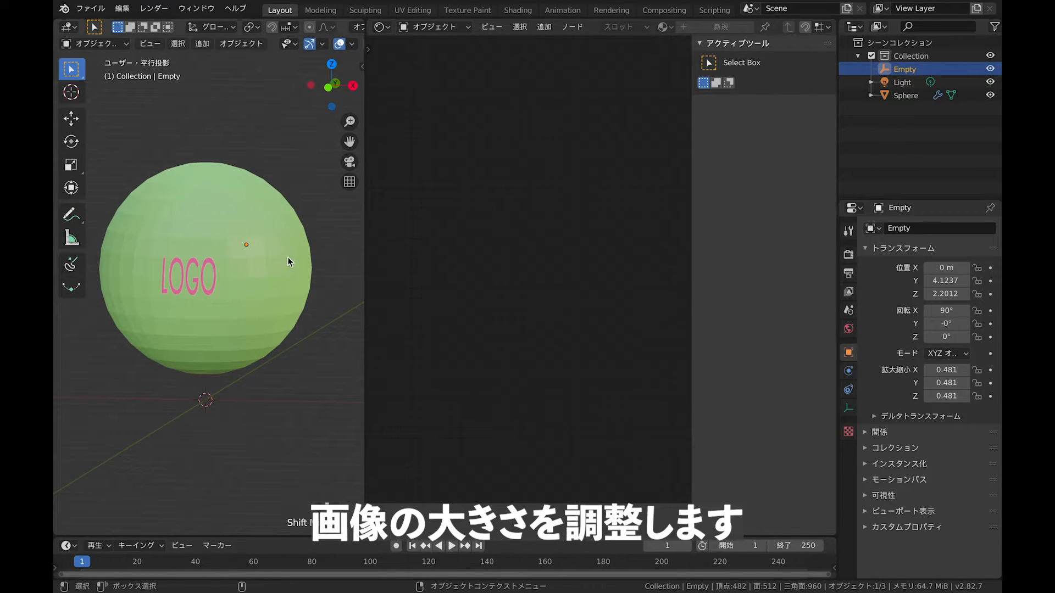
left_click(219, 281)
left_click(247, 258)
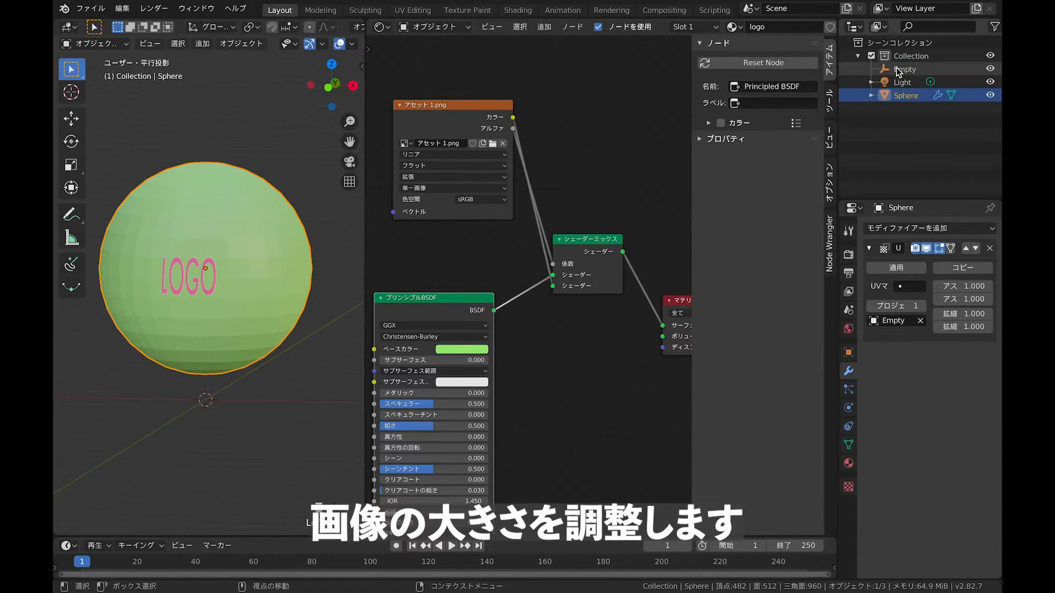
key("g")
key("y")
left_click(159, 302)
middle_click_drag(160, 302, 266, 311)
key("g")
key("y")
left_click(235, 301)
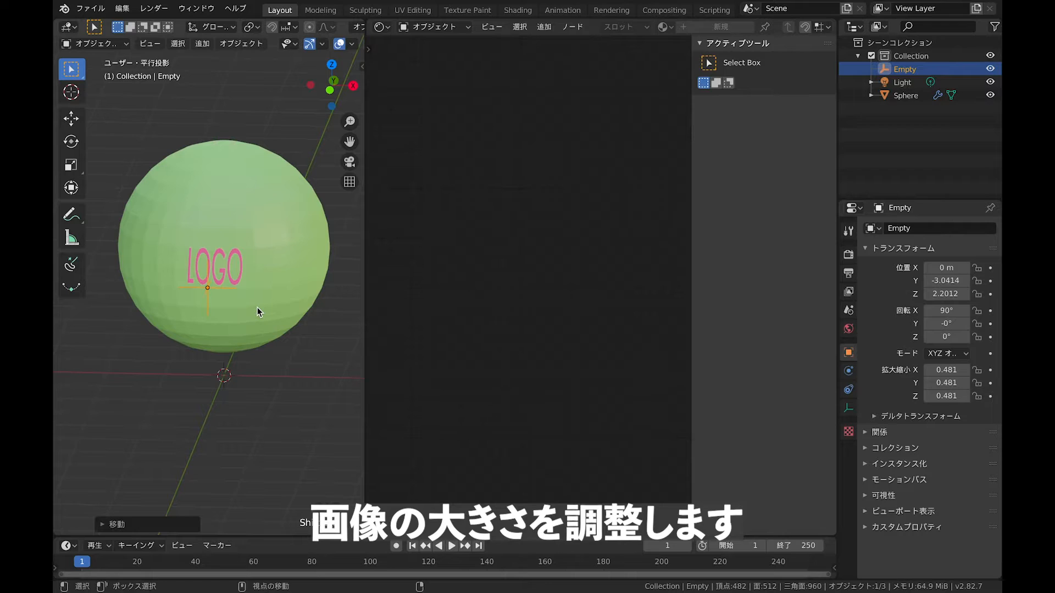
Step: Scale the empty up along the global X axis and uniformly to widen and enlarge the projected logo
key("s")
key("x")
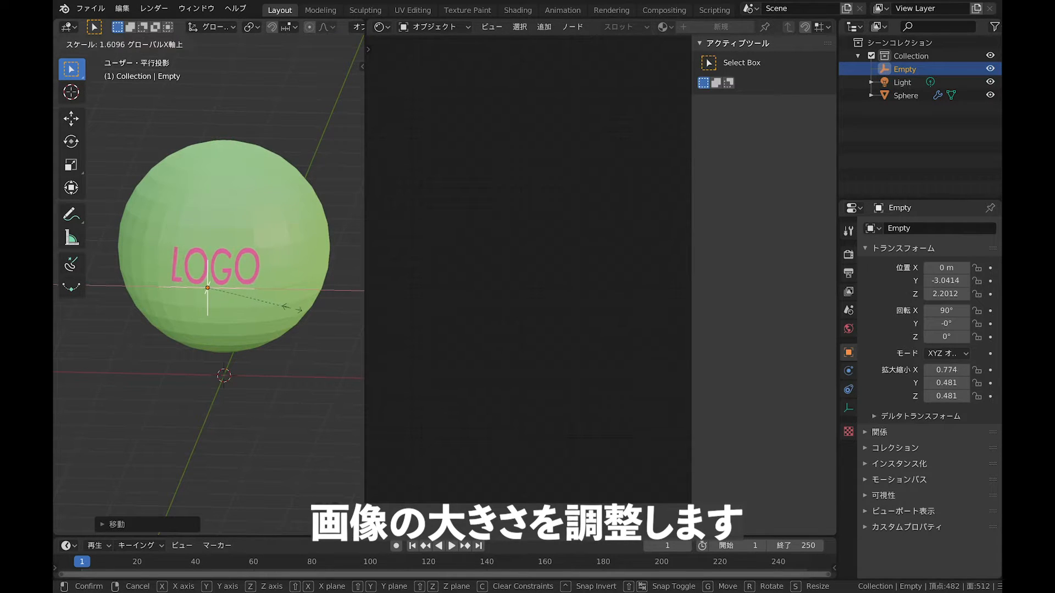
left_click(318, 310)
middle_click_drag(319, 311, 286, 305)
key("s")
left_click(304, 295)
Step: Swap the Mix Shader's two shader inputs so the image color feeds the upper one and the Principled BSDF the lower one
left_click(286, 304, "shift")
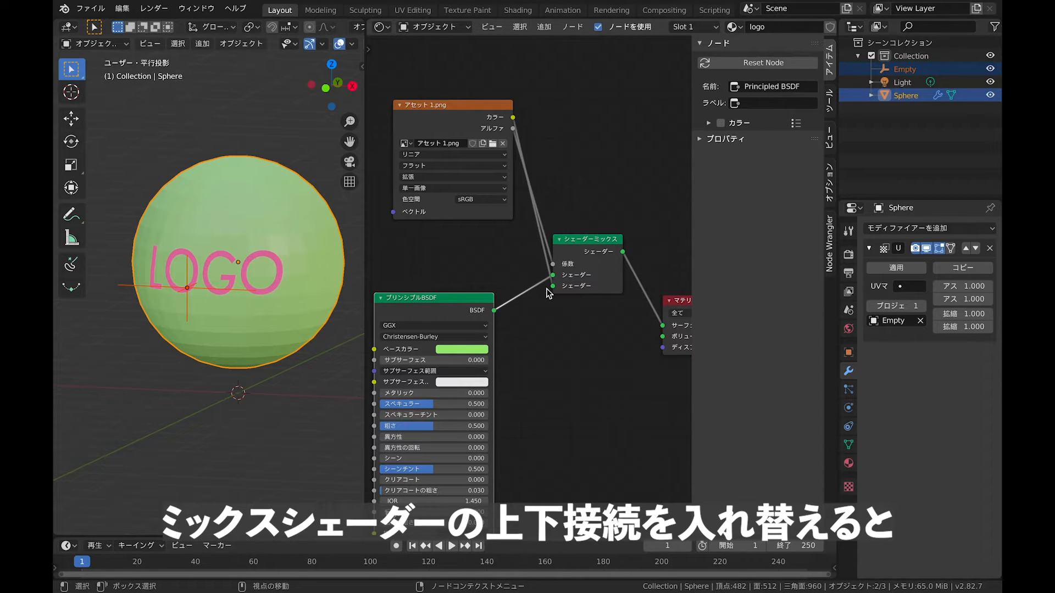
left_click_drag(471, 114, 444, 164)
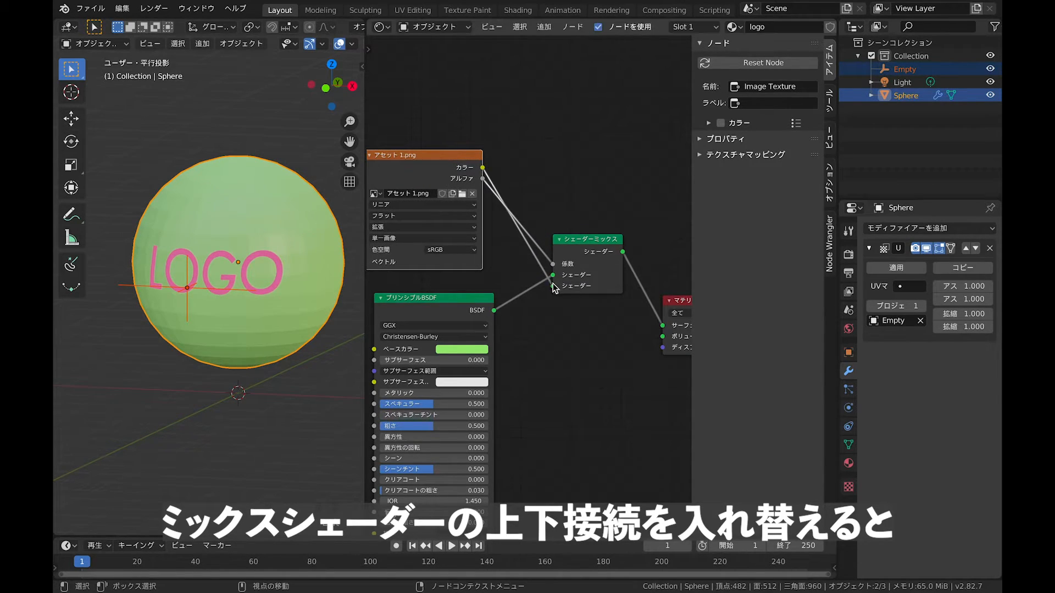
left_click_drag(553, 287, 551, 275)
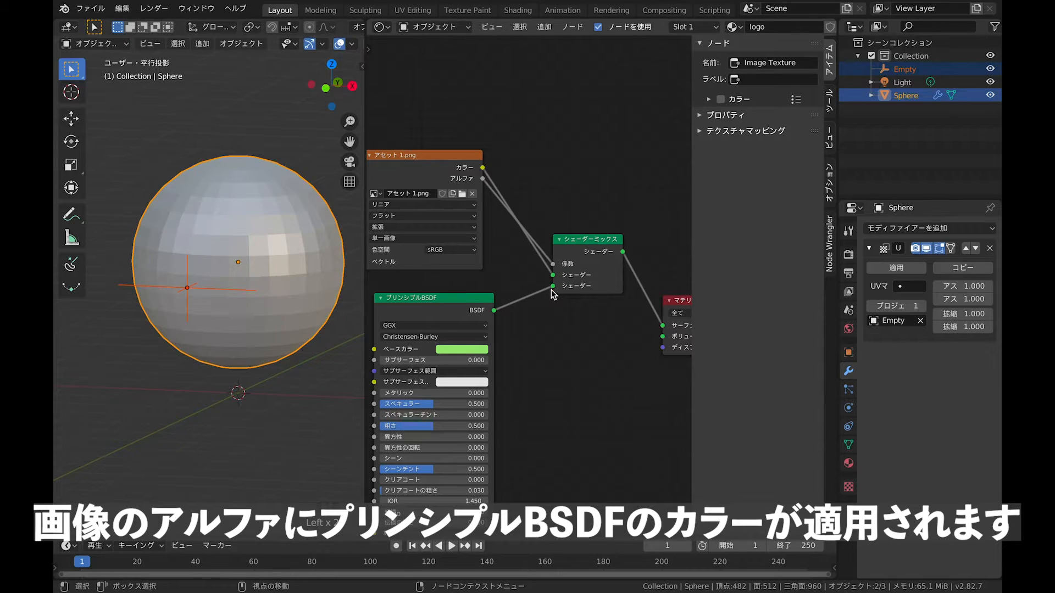
Step: Set the Principled BSDF's base color to blue to recolor the logo
middle_click_drag(235, 294, 214, 205)
left_click(440, 350)
left_click_drag(483, 268, 498, 221)
middle_click_drag(250, 227, 286, 241)
Step: Disconnect the image texture's Color output from the Mix Shader's upper shader input
middle_click_drag(553, 260, 591, 240)
scroll(543, 265, "down", 2)
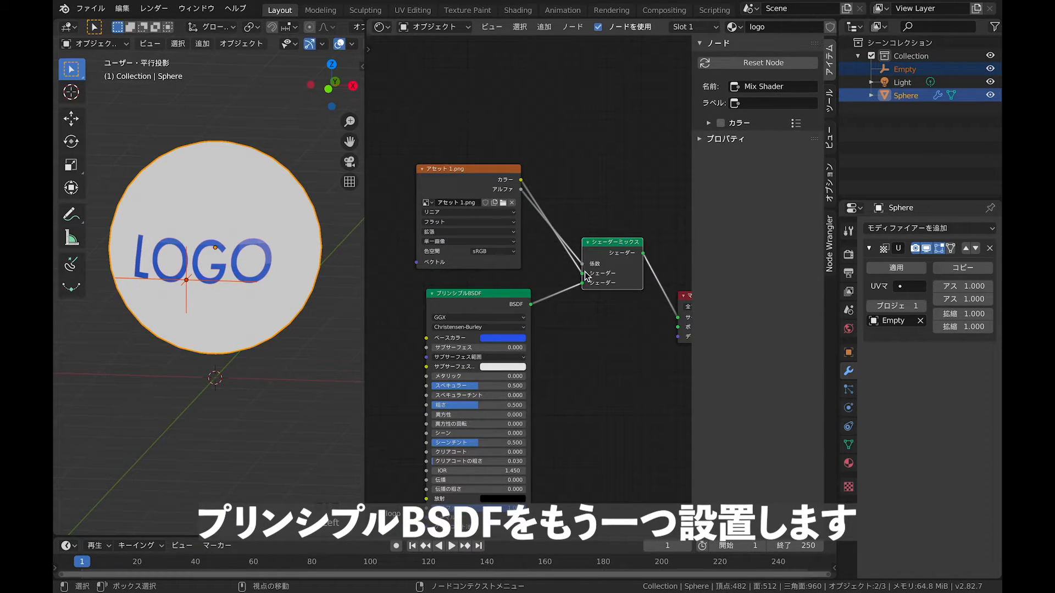
left_click_drag(581, 272, 563, 203)
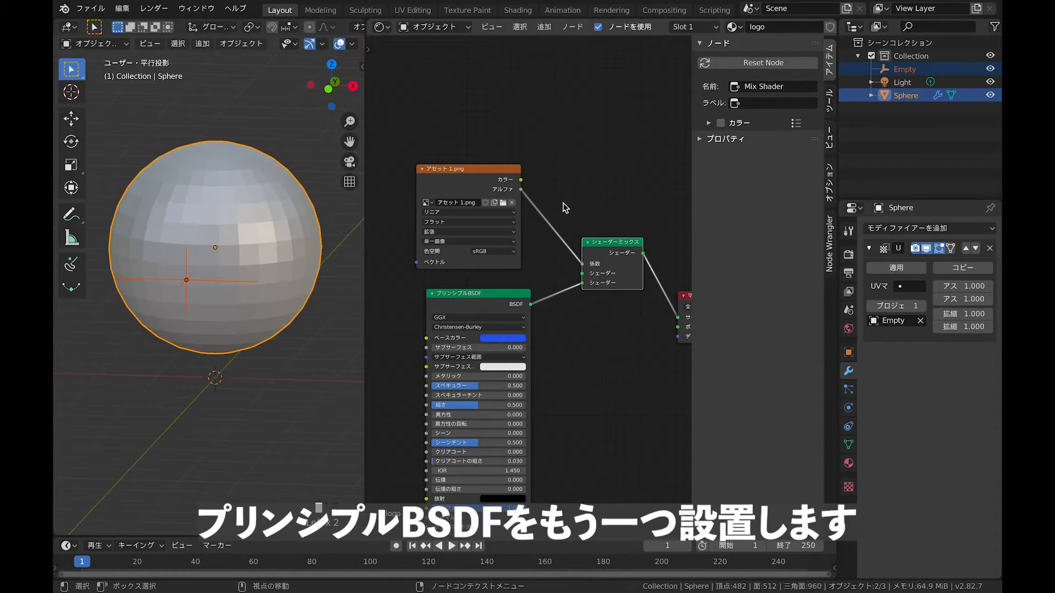
mouse_move(247, 229)
middle_mouse_down()
mouse_move(218, 223)
mouse_move(228, 227)
middle_mouse_up()
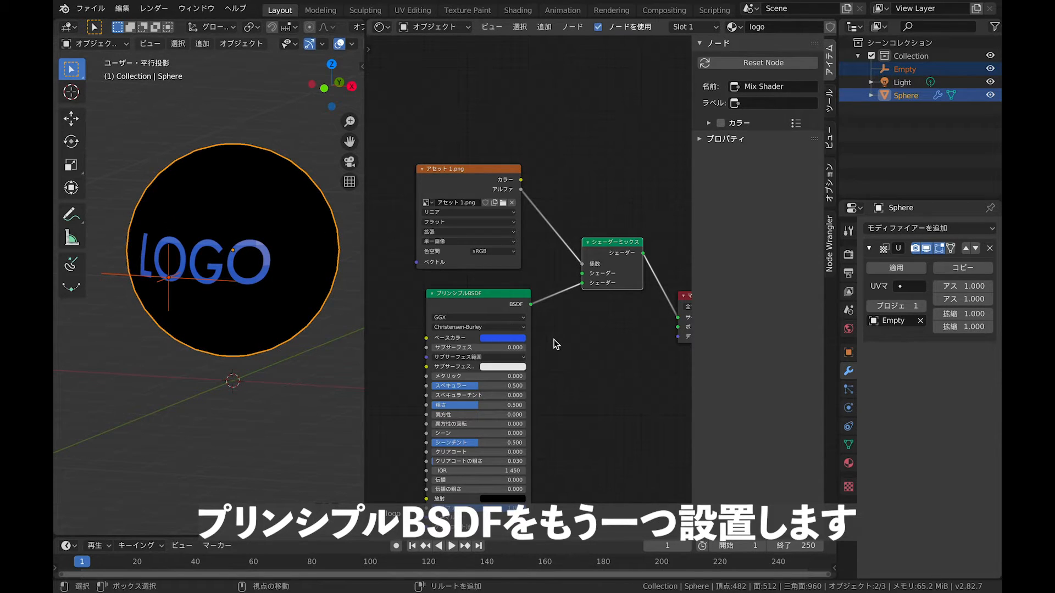
Step: Add a second Principled BSDF node and place the two Principled BSDF nodes side by side below the Image Texture
key("shift+a")
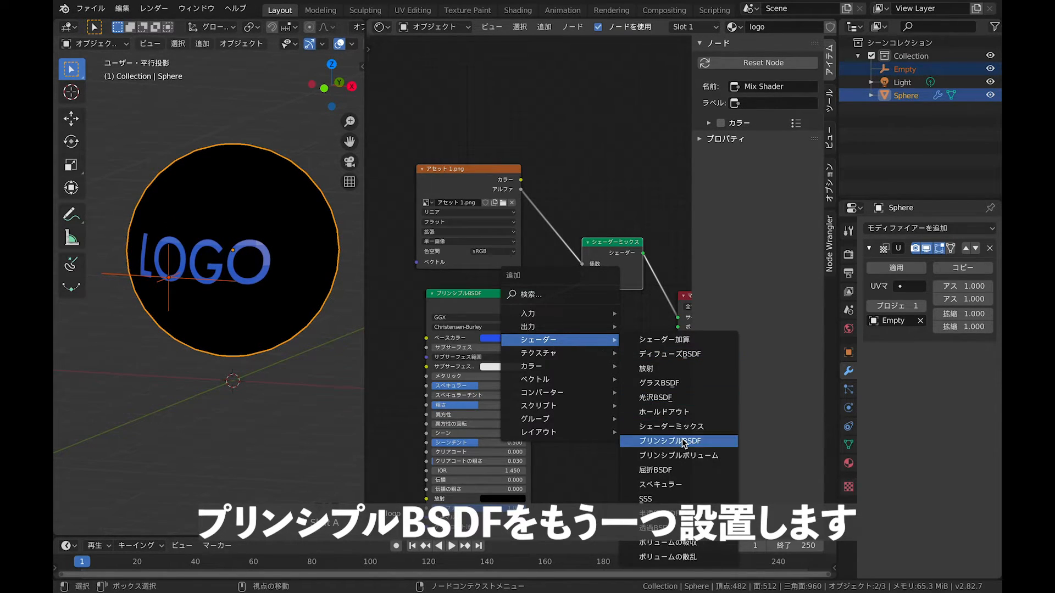
left_click(734, 442)
left_click(547, 329)
left_click_drag(506, 295, 441, 287)
left_click_drag(596, 338, 530, 328)
Step: Set the new Principled BSDF's base color to yellow-green and connect it to the Mix Shader's upper shader input
left_click(558, 370)
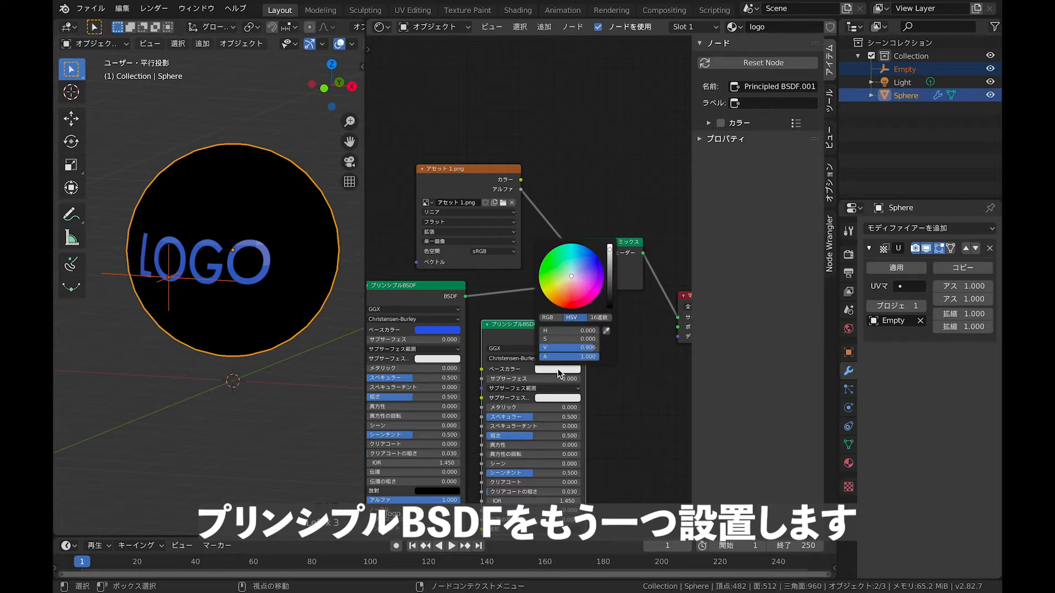
left_click(558, 285)
left_click_drag(586, 336, 583, 283)
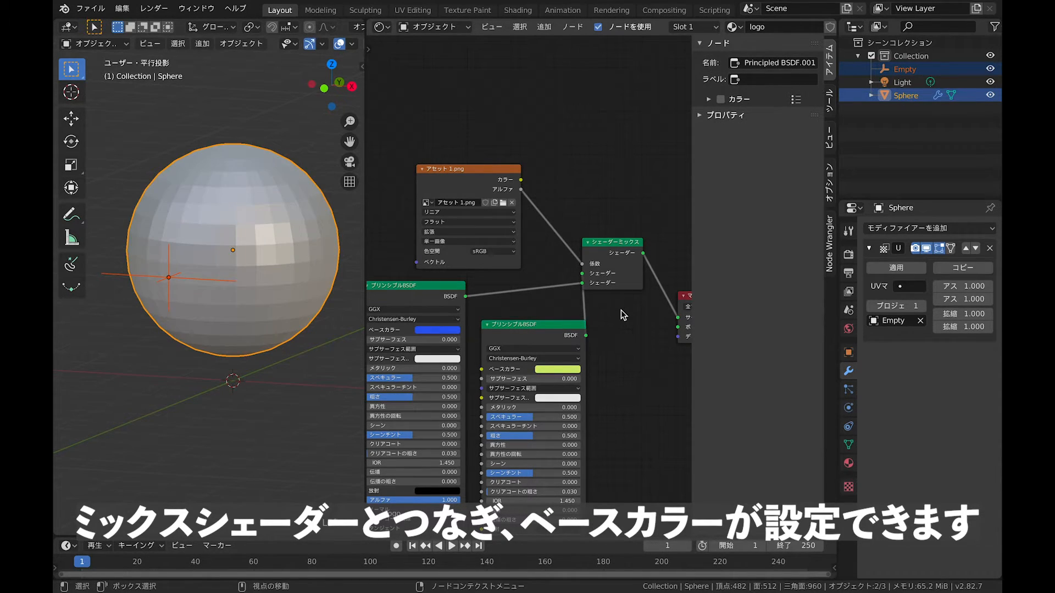
Step: Narrow the node sidebar and rearrange the Mix Shader, Material Output and both Principled BSDF nodes so their links do not cross
left_click_drag(604, 247, 629, 284)
left_click_drag(690, 304, 811, 310)
middle_click_drag(674, 399, 654, 346)
scroll(654, 346, "up", 1)
left_click_drag(468, 224, 712, 334)
left_click_drag(577, 265, 459, 221)
left_click_drag(643, 334, 526, 273)
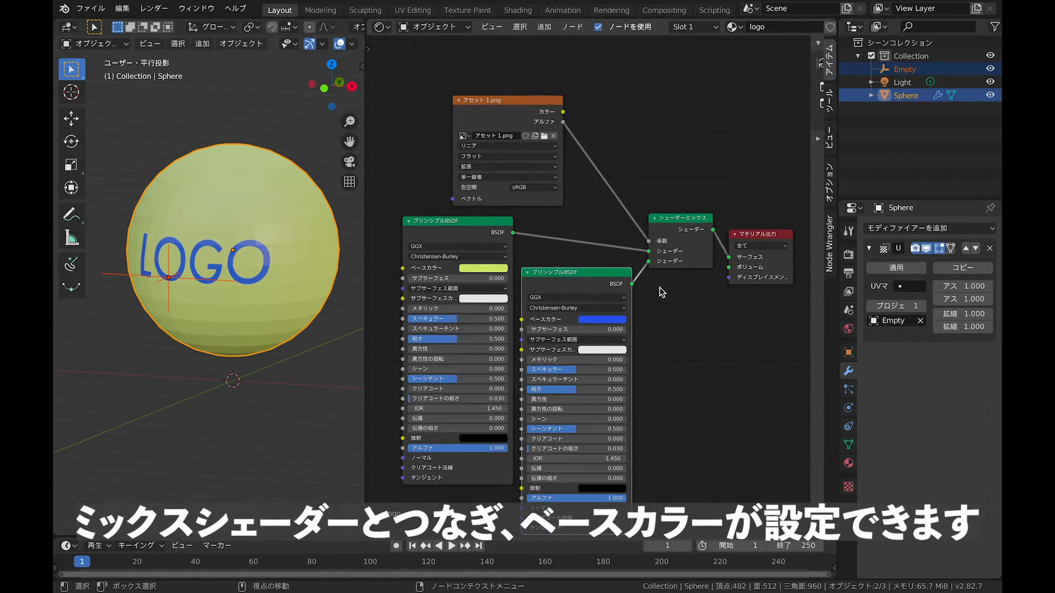
Step: Change the base color of the yellow-green Principled BSDF to pink
middle_click_drag(297, 246, 300, 248)
left_click(477, 268)
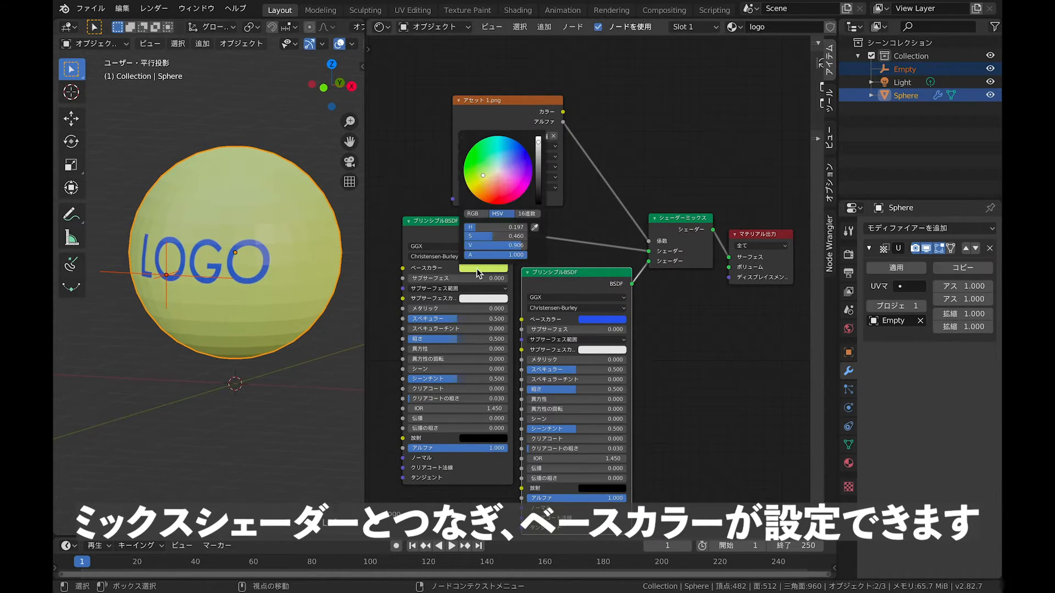
left_click(503, 187)
middle_click_drag(351, 216, 302, 200)
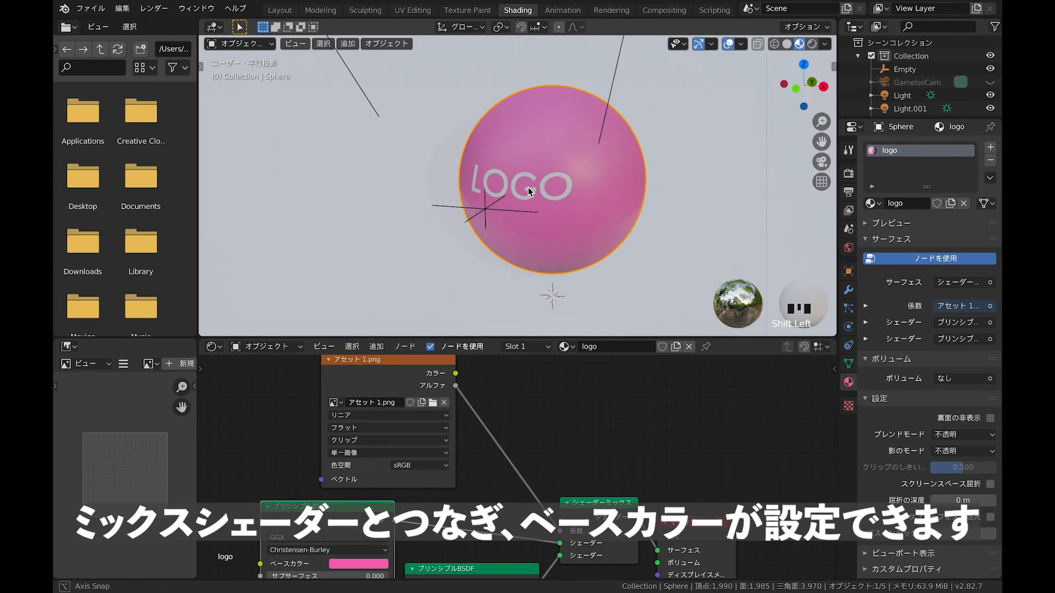
Step: Replace the Image Texture node's image with アセット 2.png
middle_click_drag(529, 187, 506, 190, "shift")
left_click(506, 190, "shift")
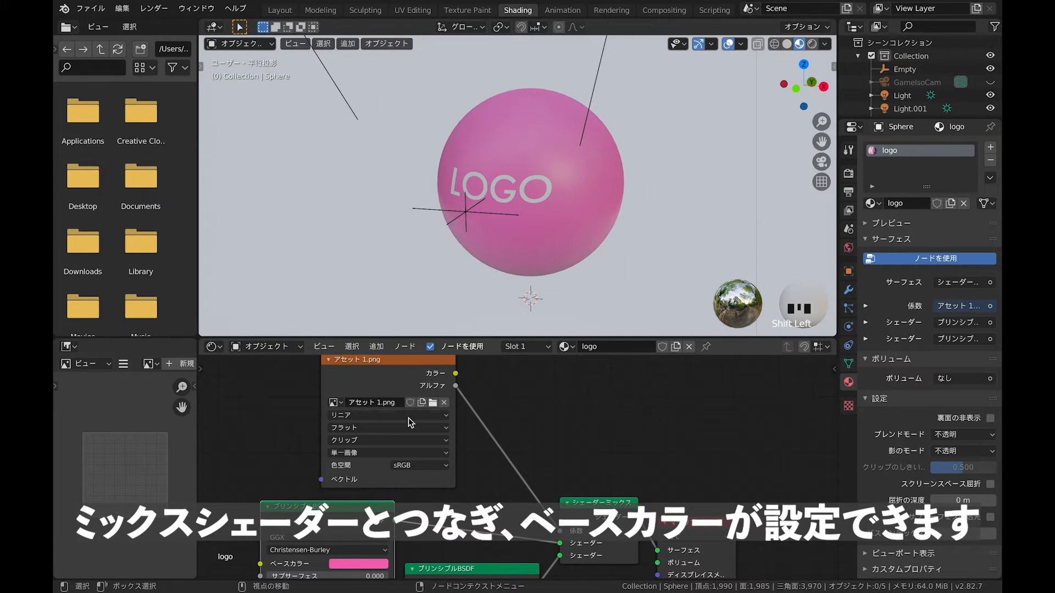
left_click(433, 404)
left_click(438, 236)
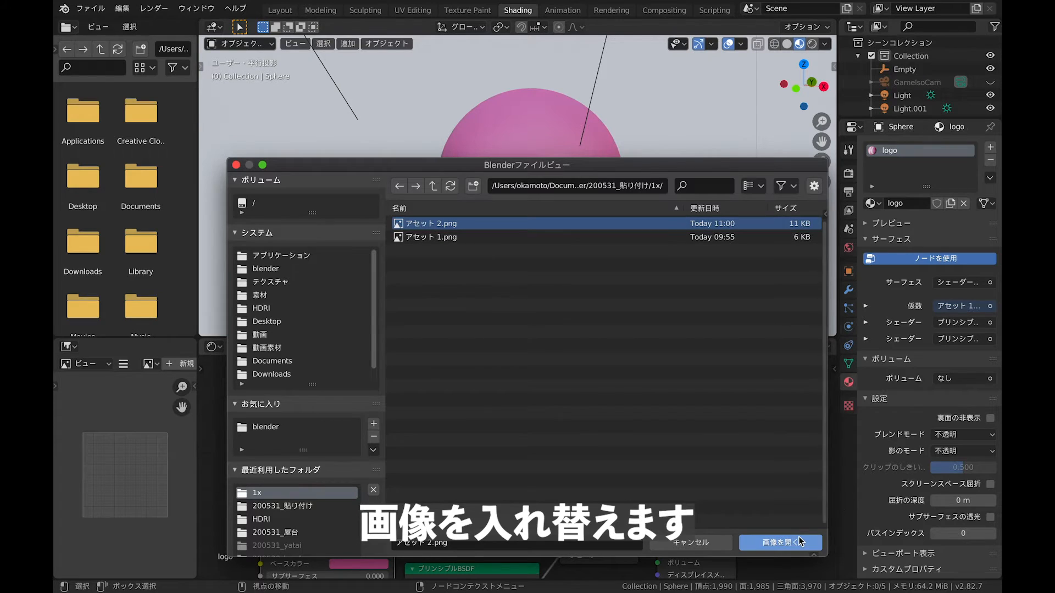
double_click(595, 240)
Step: Scale the empty up along the global Z axis in front view to stretch the projected logo to taller proportions
left_click(463, 209)
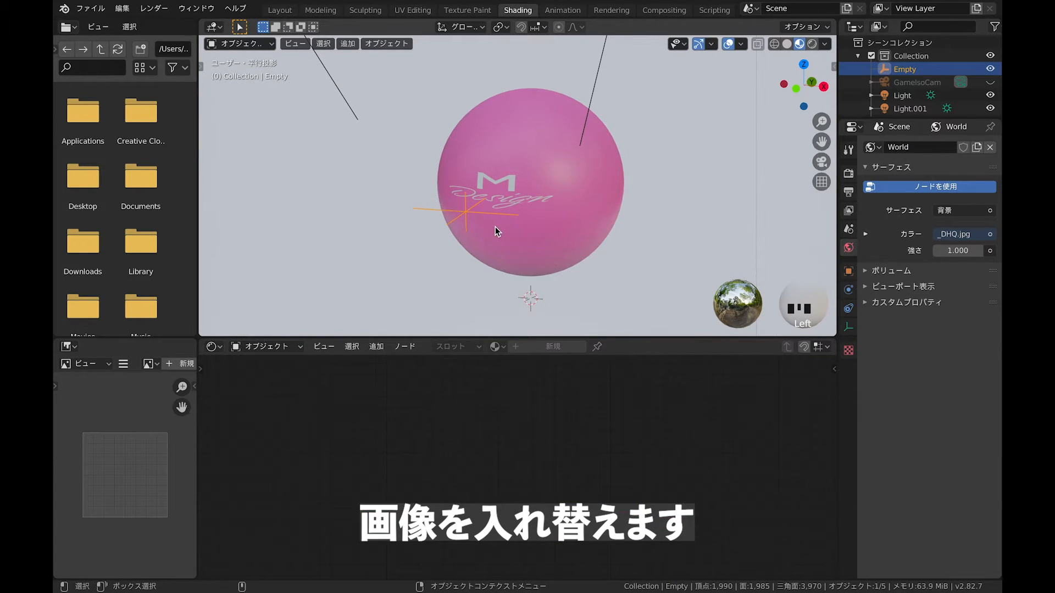
key("KP_1")
scroll(496, 226, "up", 5)
key("s")
key("z")
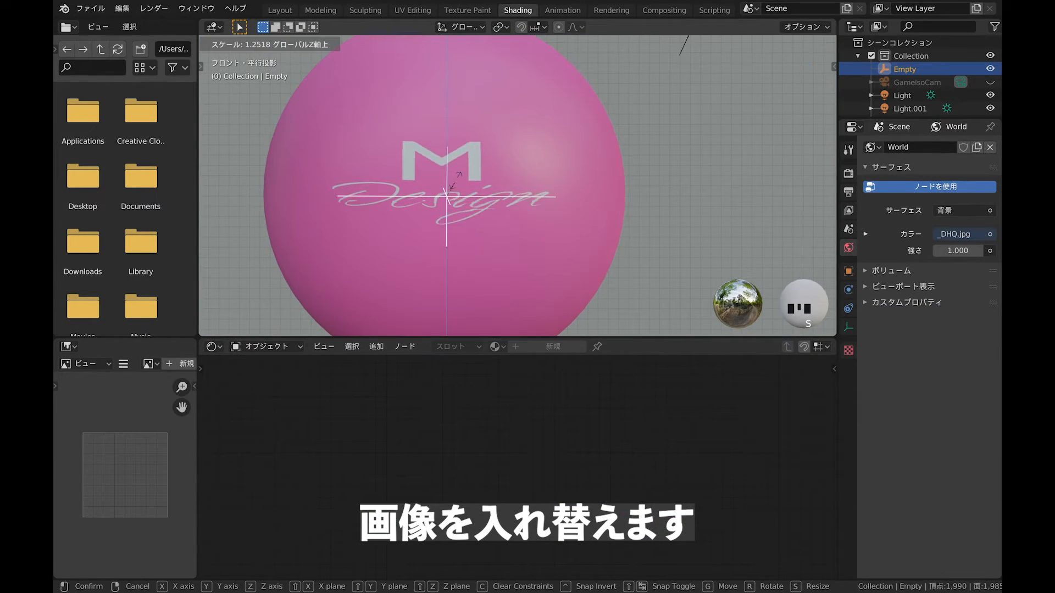
left_click(455, 165)
middle_click_drag(525, 182, 477, 197)
scroll(532, 233, "down", 2)
middle_click_drag(525, 236, 507, 272, "shift")
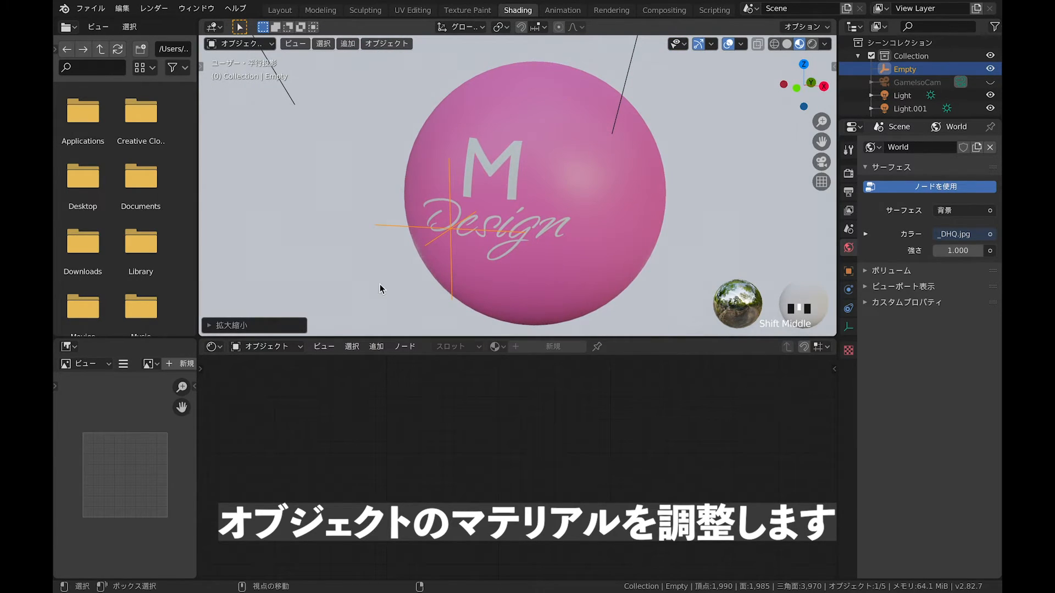
Step: Change the base color of the sphere's pink Principled BSDF to dark blue
left_click(600, 167)
scroll(350, 469, "up", 3)
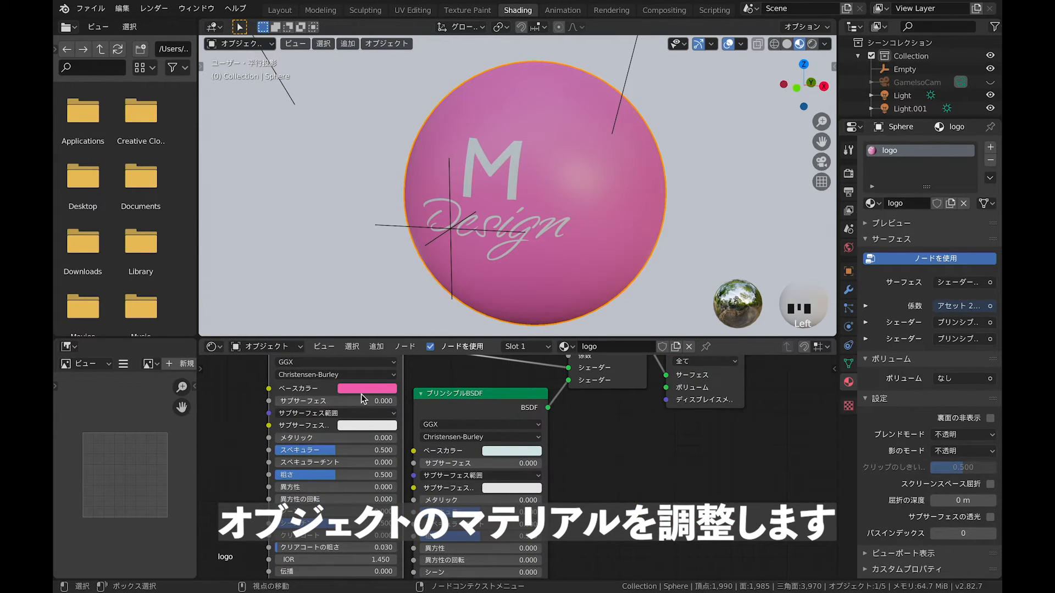
left_click(363, 389)
left_click_drag(400, 256, 405, 254)
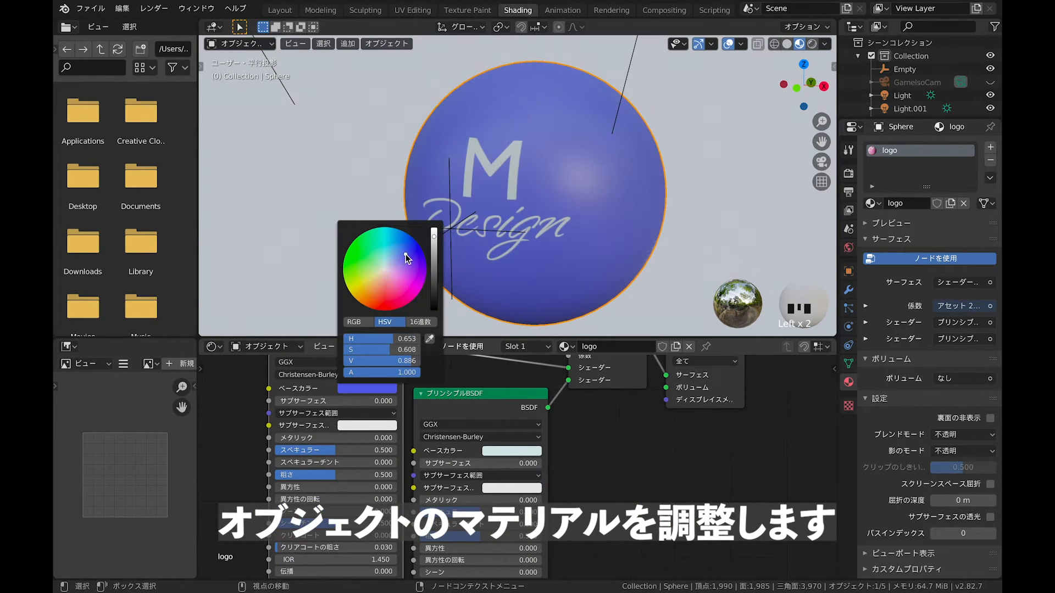
left_click(434, 269)
Step: Set the dark blue Principled BSDF's metallic to about 0.482 and its roughness to about 0.209
left_click_drag(279, 441, 314, 442)
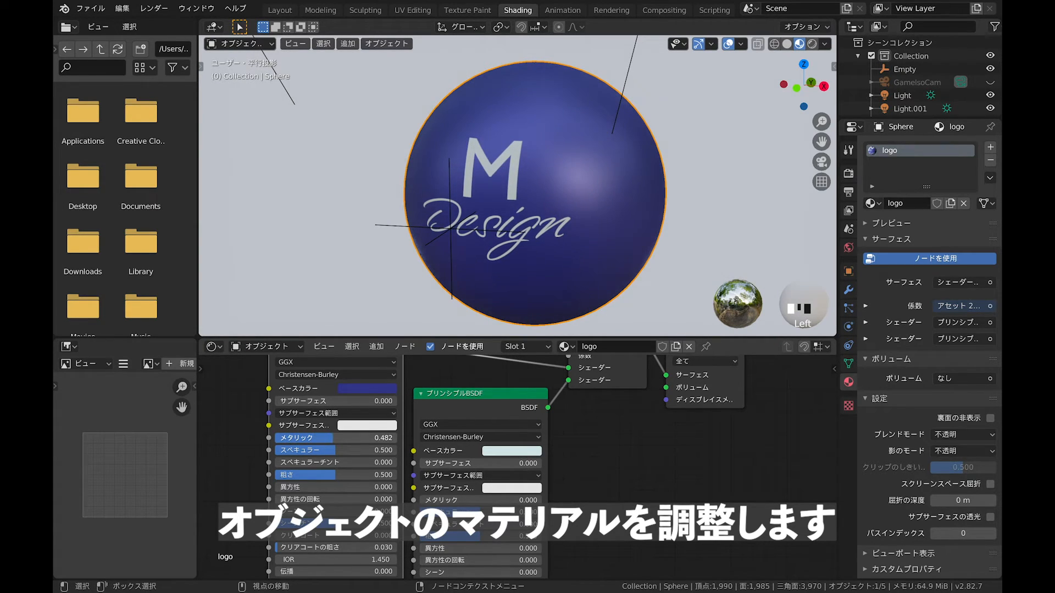
scroll(338, 381, "up", 2)
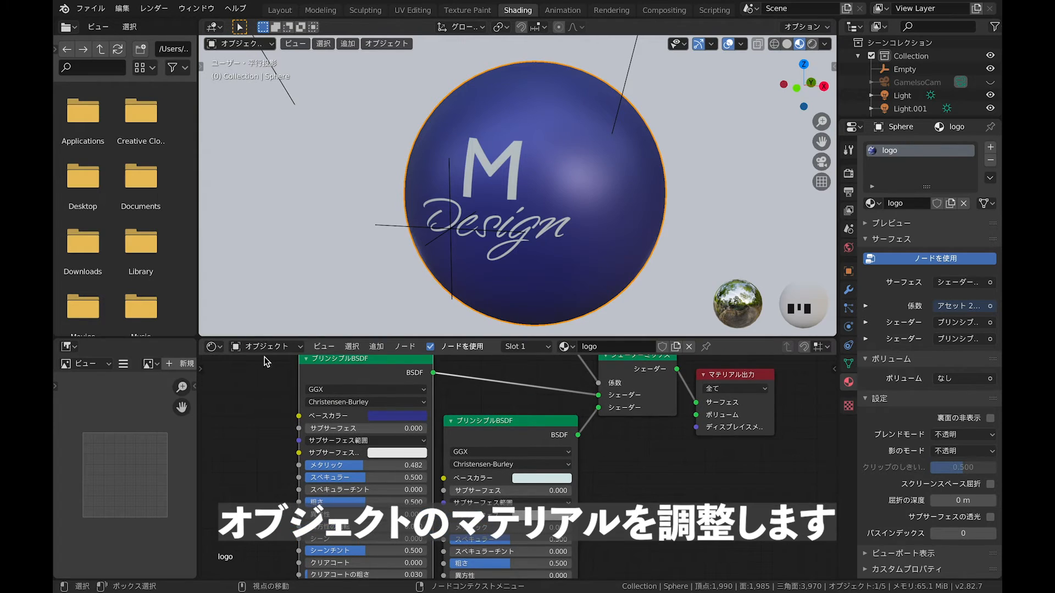
left_click_drag(362, 502, 327, 502)
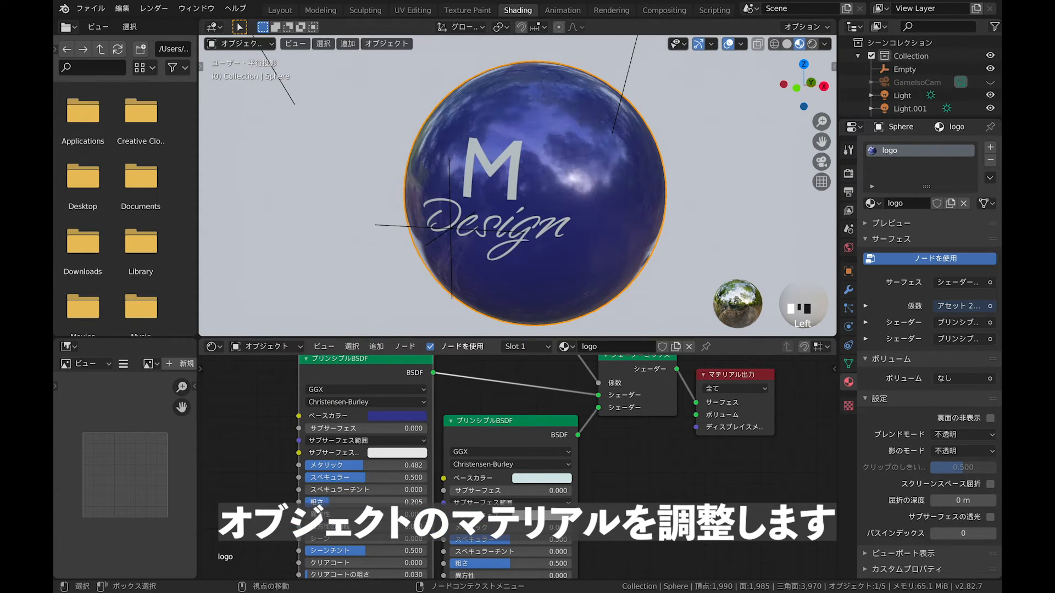
Step: Set the 3D viewport to rendered shading and show the World nodes in the shader editor
left_click(267, 346)
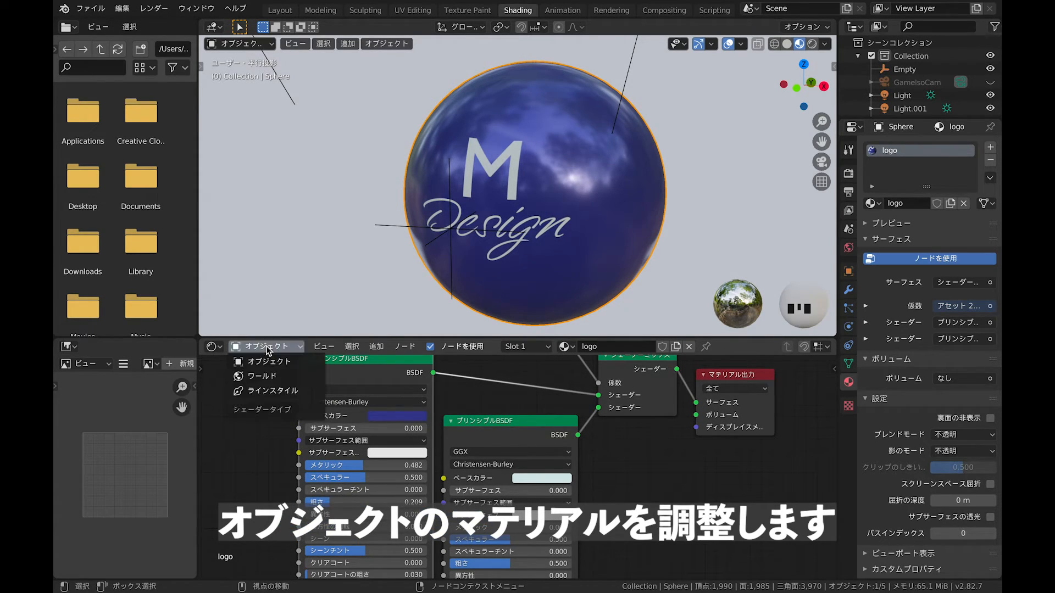
left_click(266, 376)
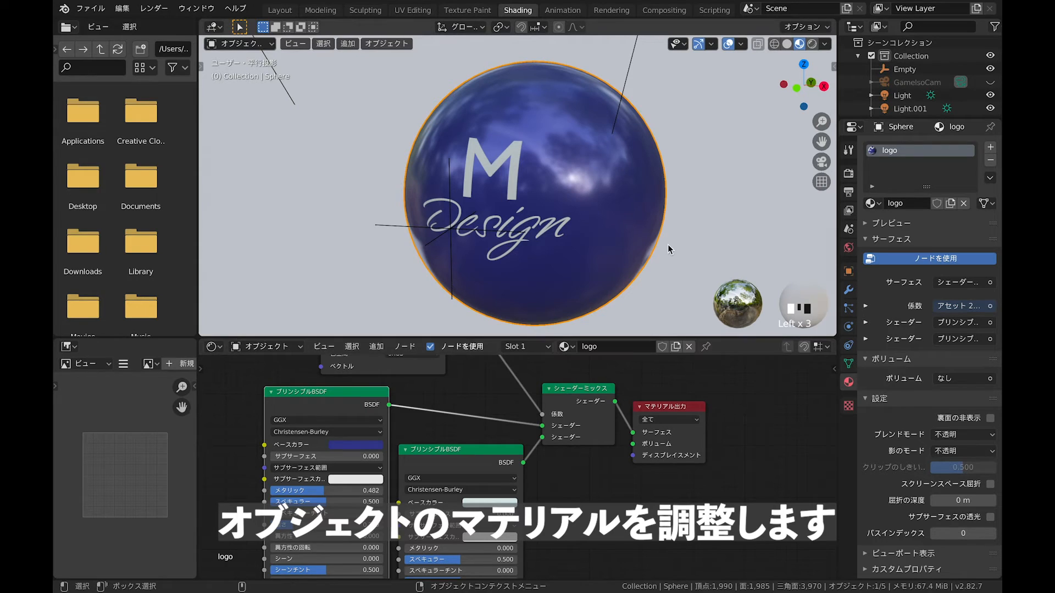
left_click(812, 44)
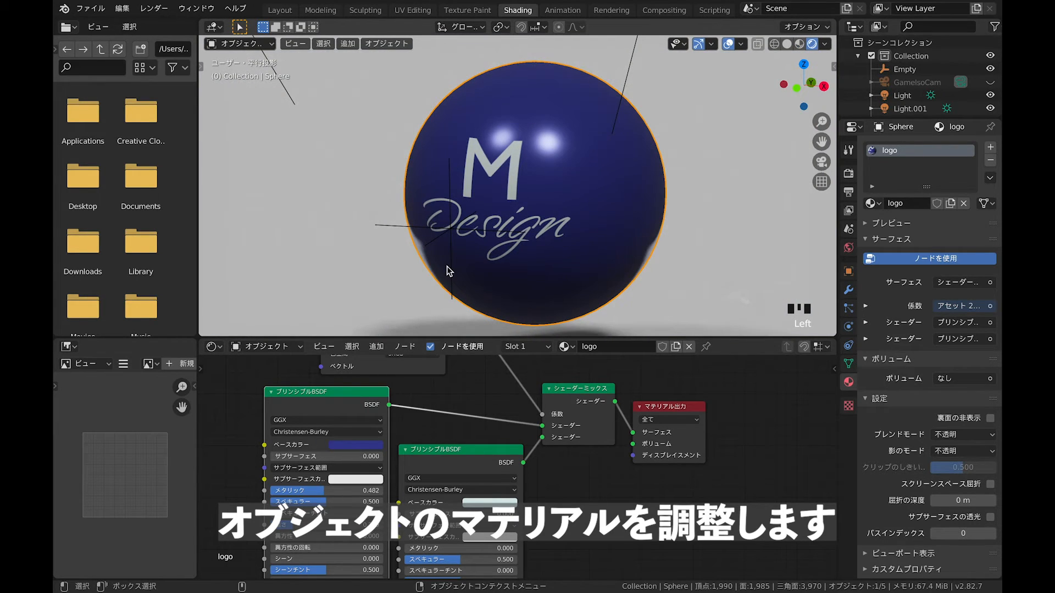
left_click(291, 347)
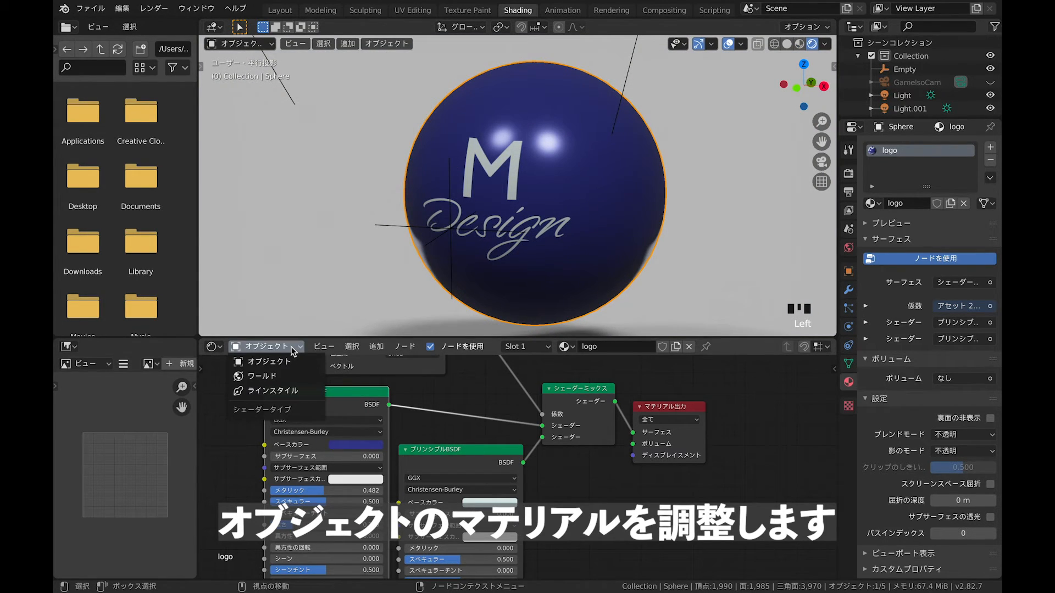
left_click(262, 376)
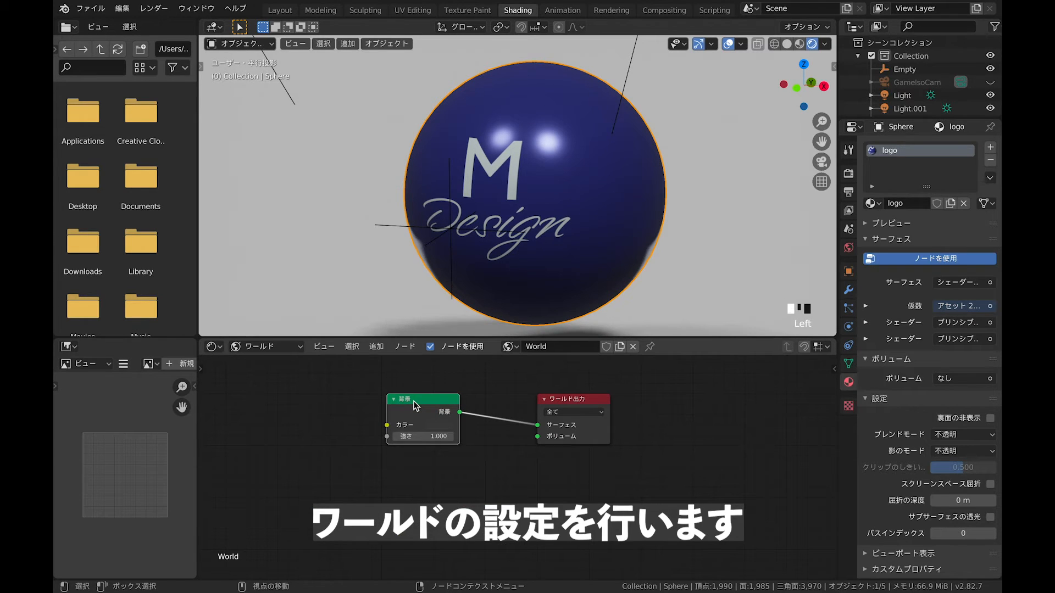
Step: Add an environment texture setup to the World's Background node and load _DHQ.jpg from the HDRI folder into it
key("ctrl+t")
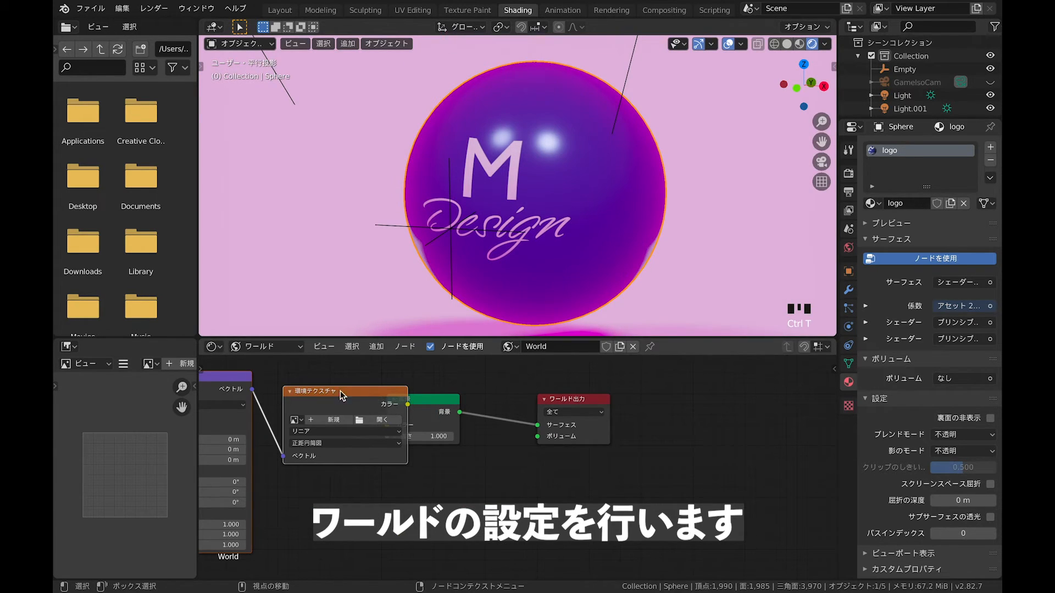
left_click_drag(373, 390, 308, 390)
left_click(311, 419)
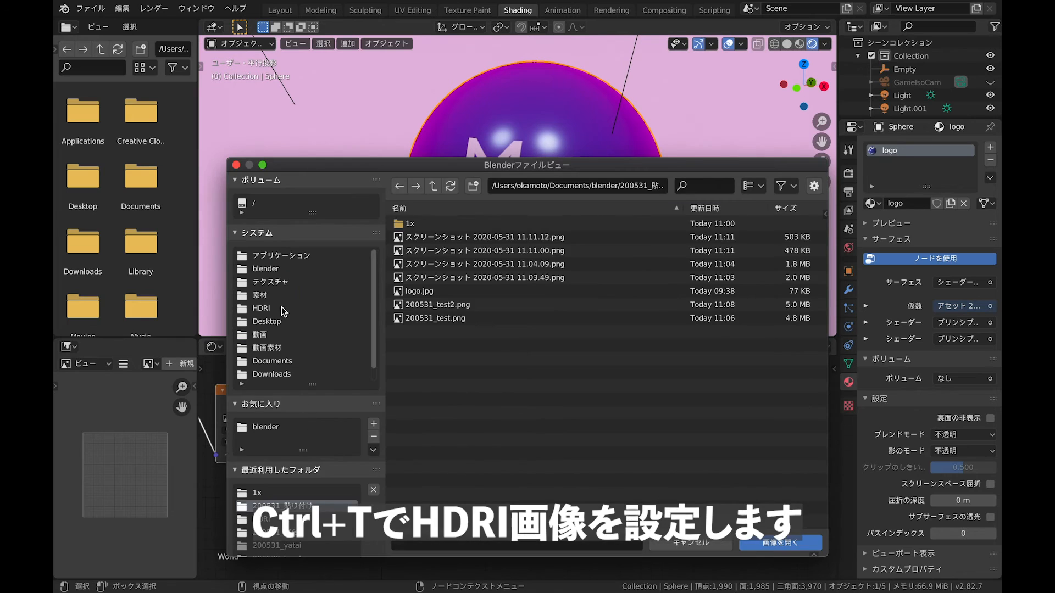
left_click(263, 308)
left_click(439, 305)
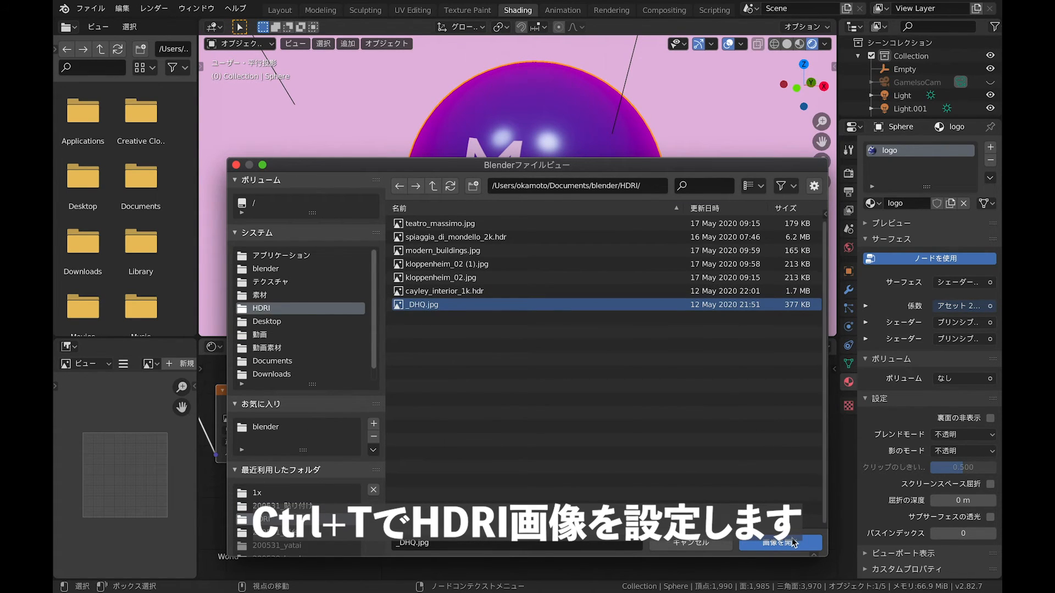
left_click(791, 541)
middle_click_drag(571, 202, 552, 195)
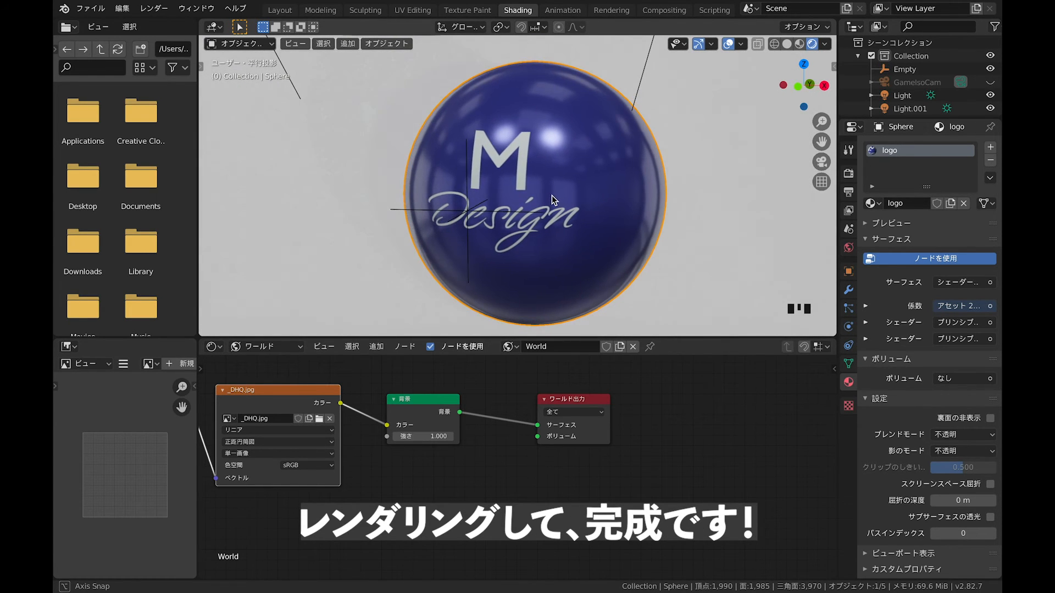
Step: Switch the shader editor back to the sphere's object material nodes and adjust the view of the sphere
left_click(253, 347)
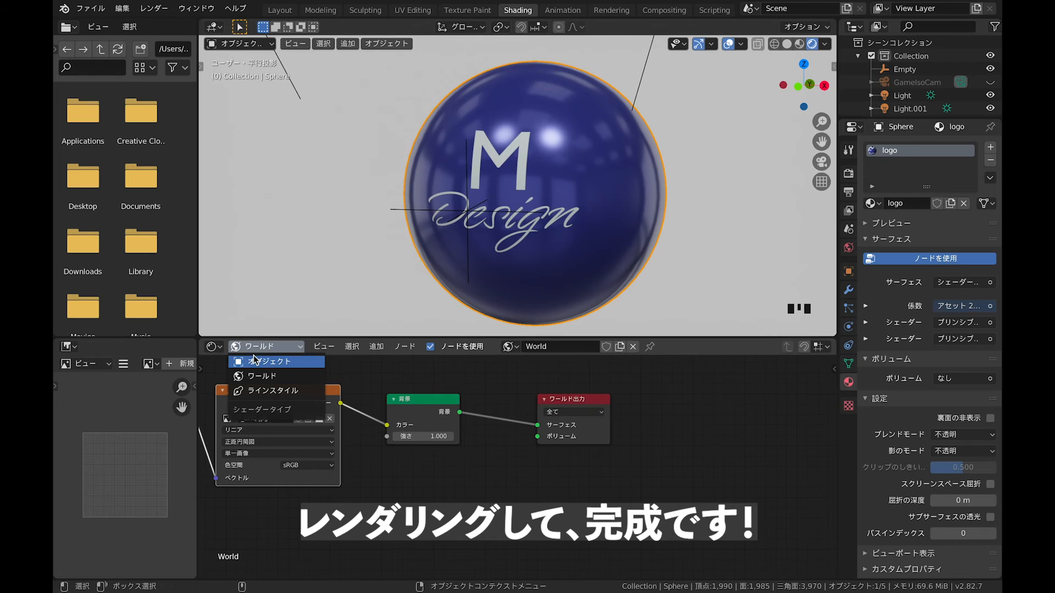
left_click(253, 359)
left_click_drag(510, 216, 522, 214, "shift")
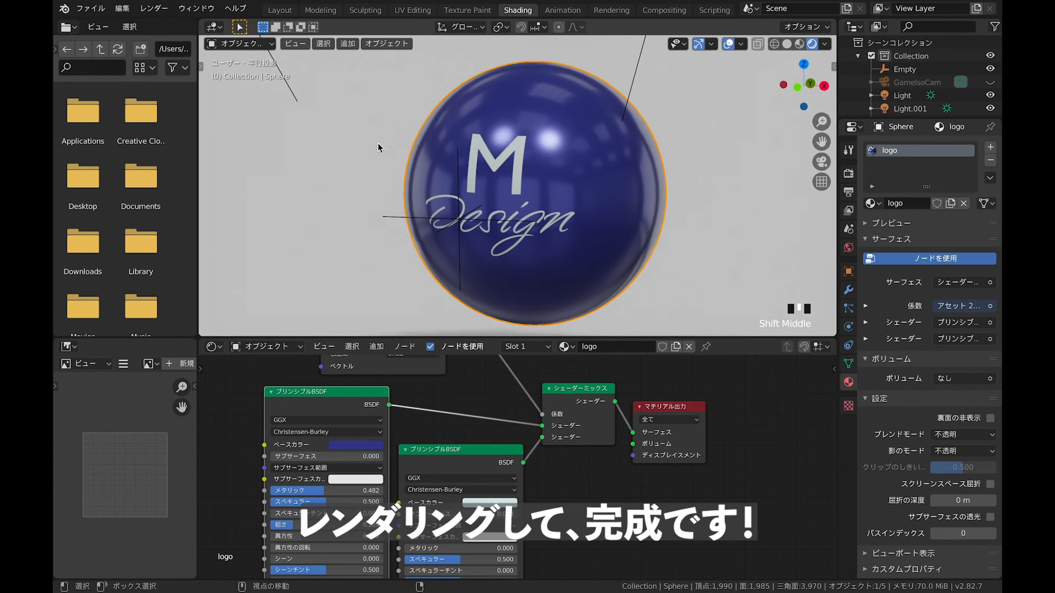